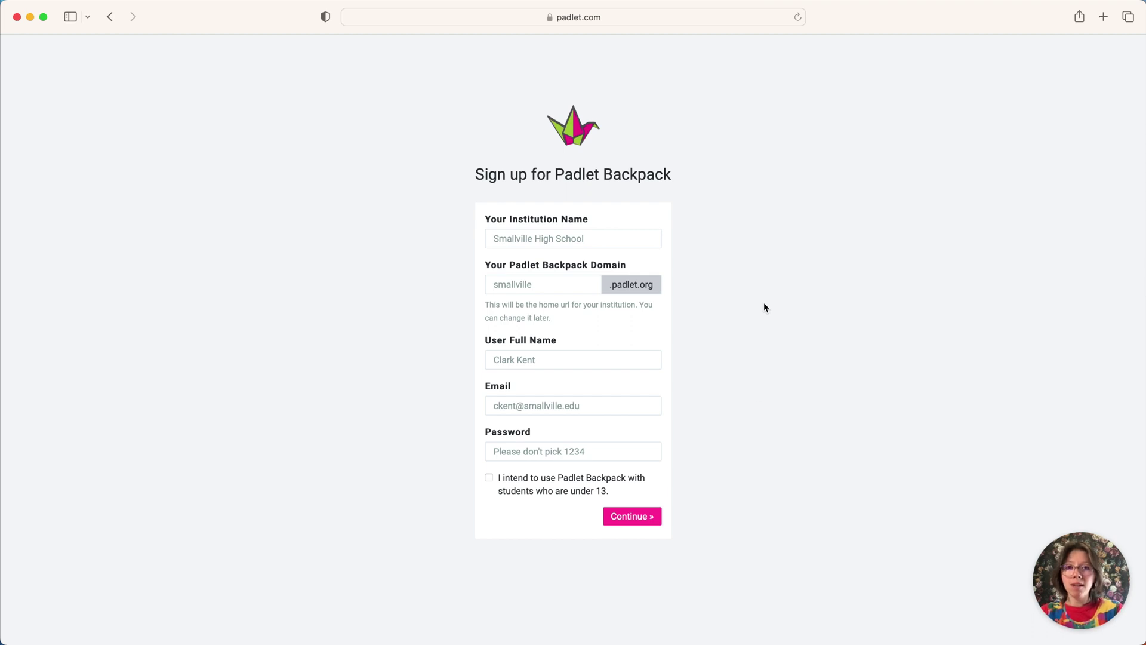
Enter the institution name 'Fake School' and the domain 'fakeschool' on the sign-up form
left_click_drag(484, 265, 650, 266)
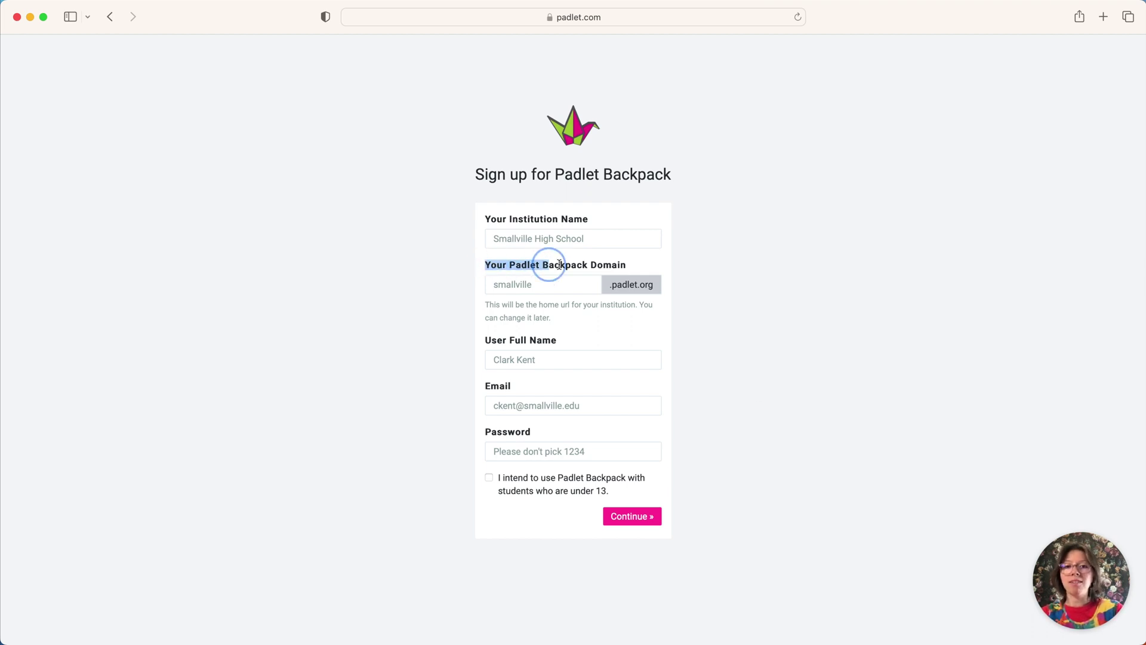
left_click(748, 287)
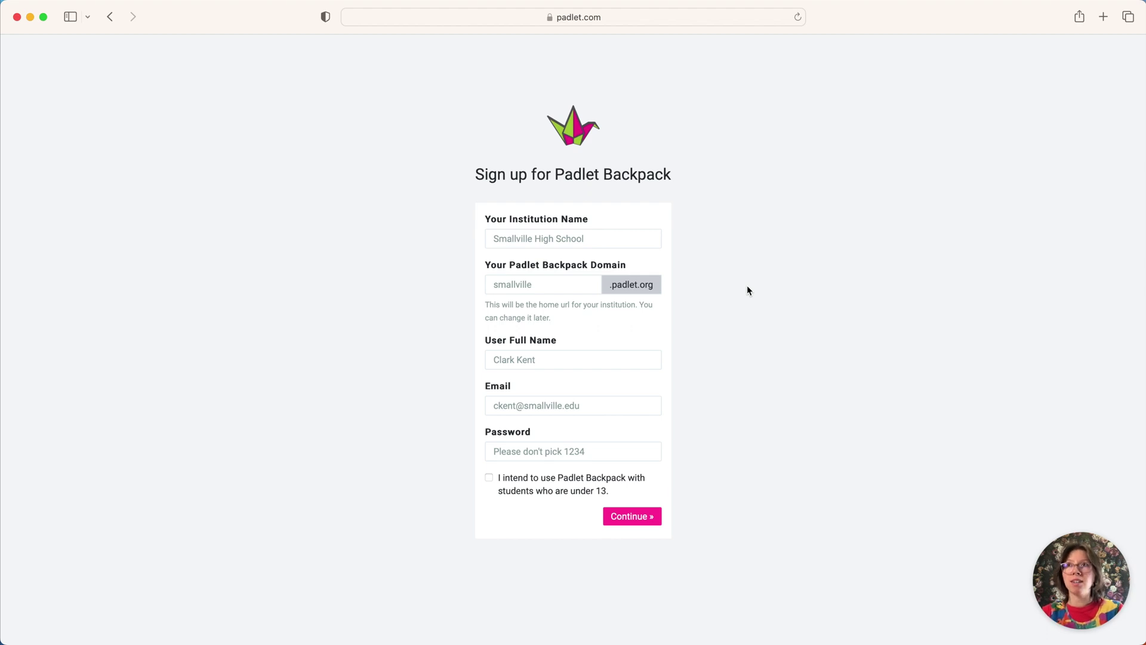
left_click(606, 238)
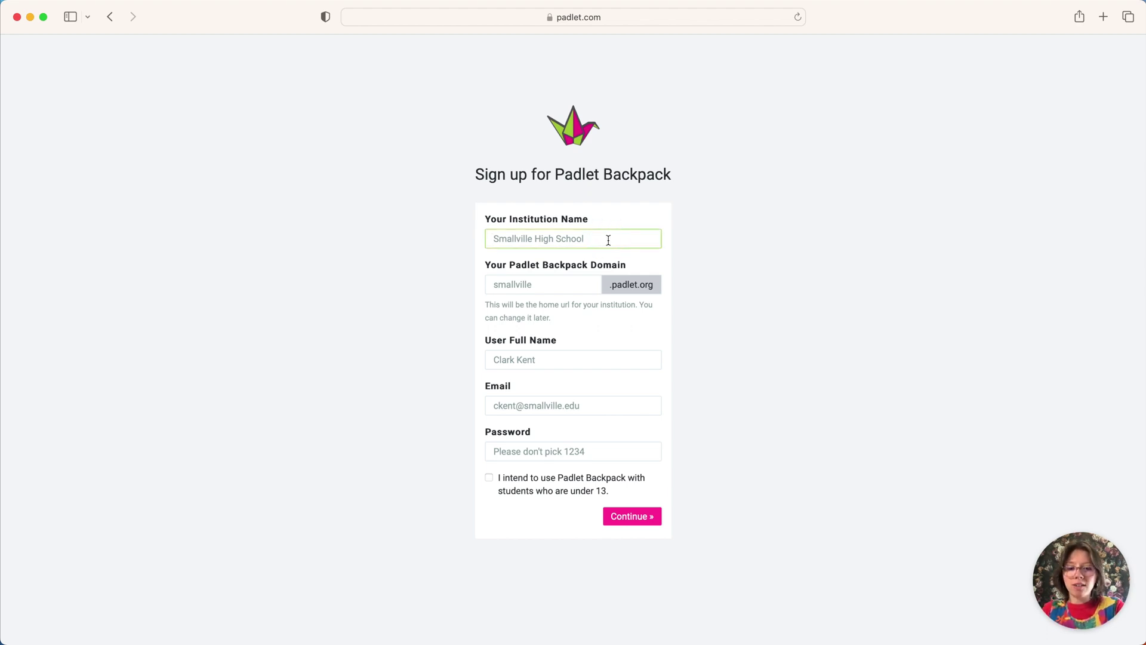
type("Fake School")
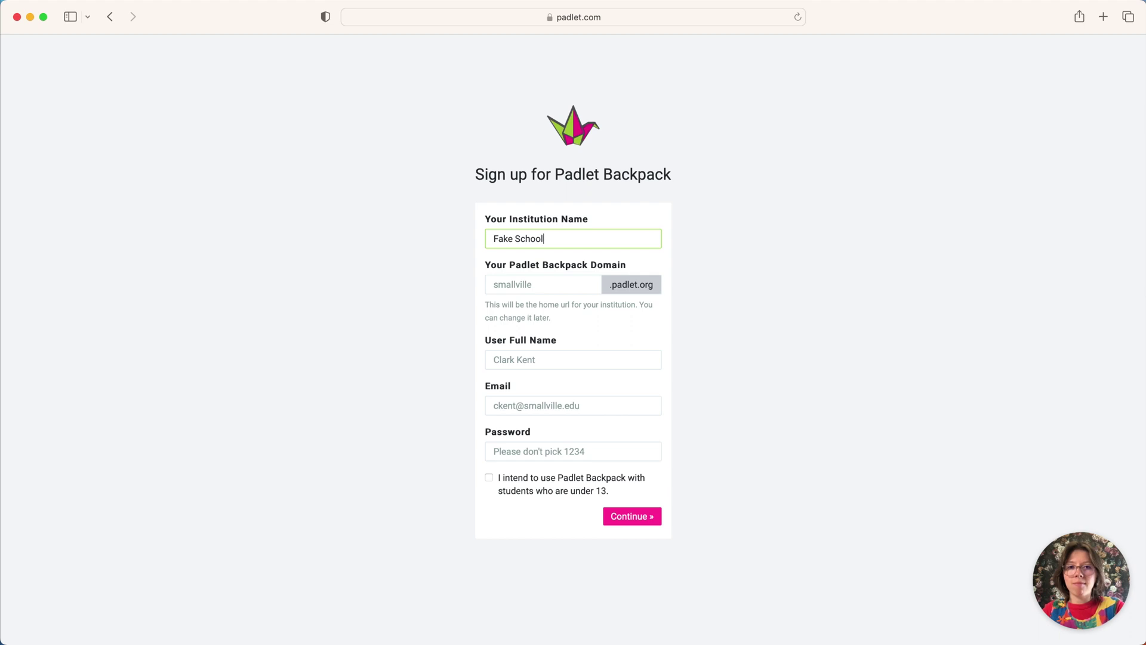
left_click(413, 297)
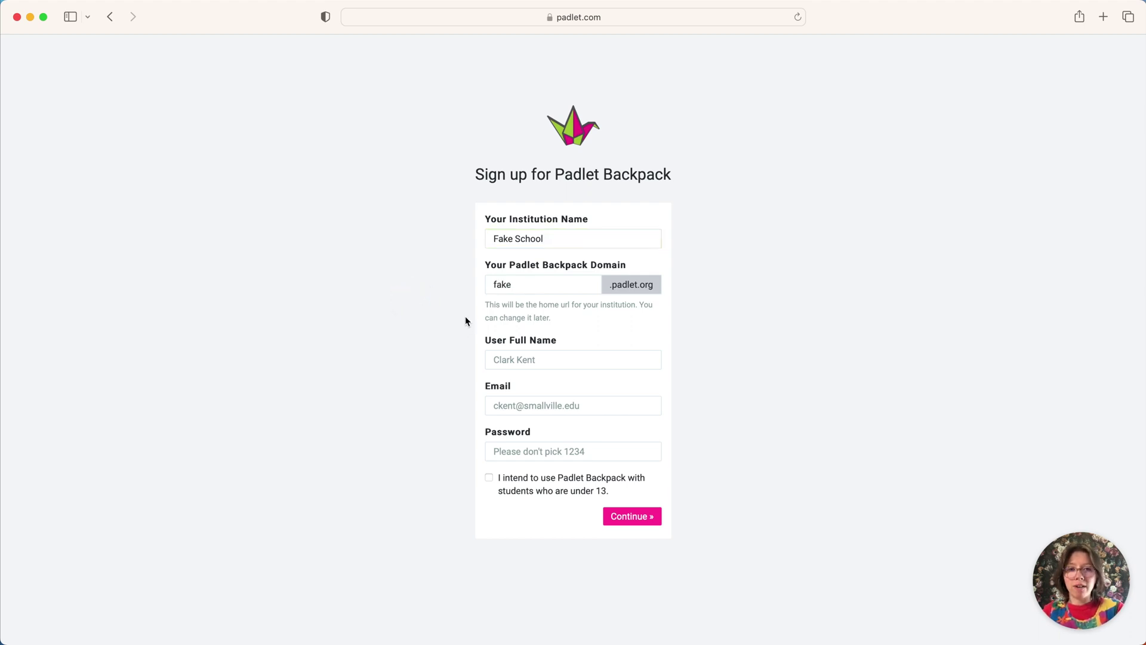
left_click(561, 289)
type("school")
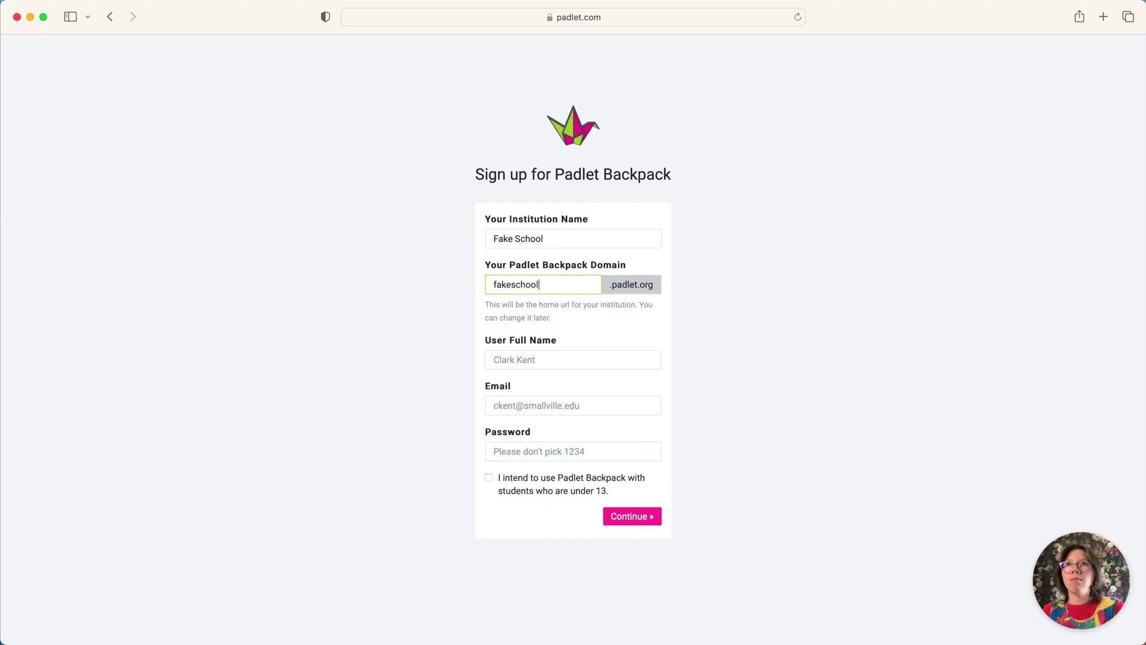
left_click(381, 330)
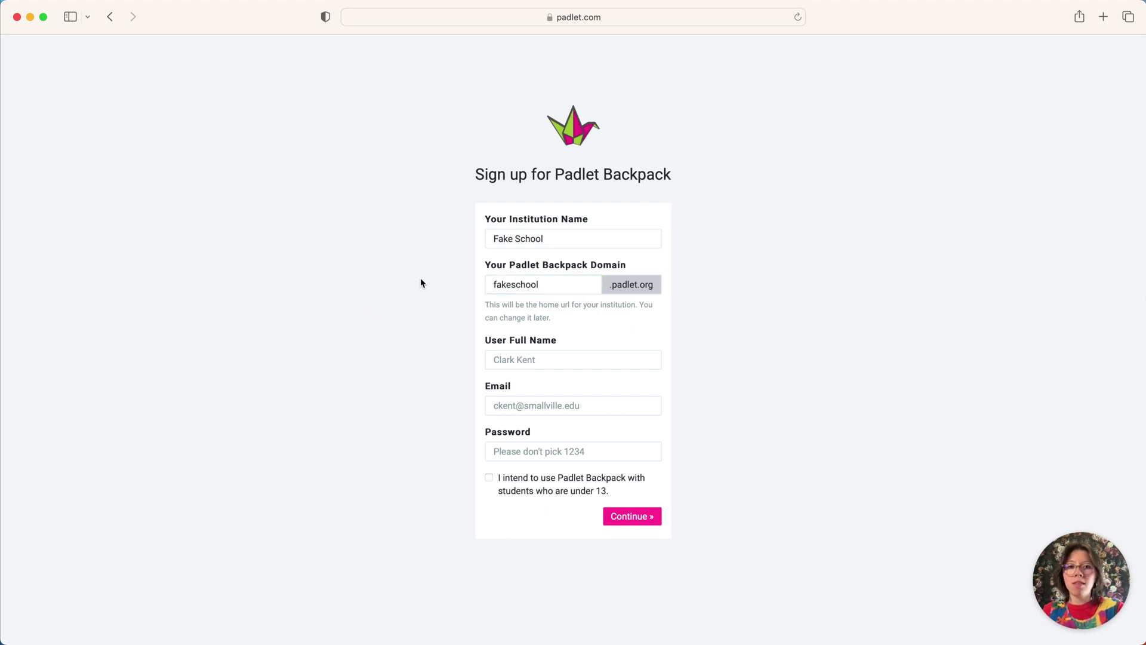
Fill in the full name, email address and password, then submit the sign-up form
left_click(574, 359)
type("Lady J")
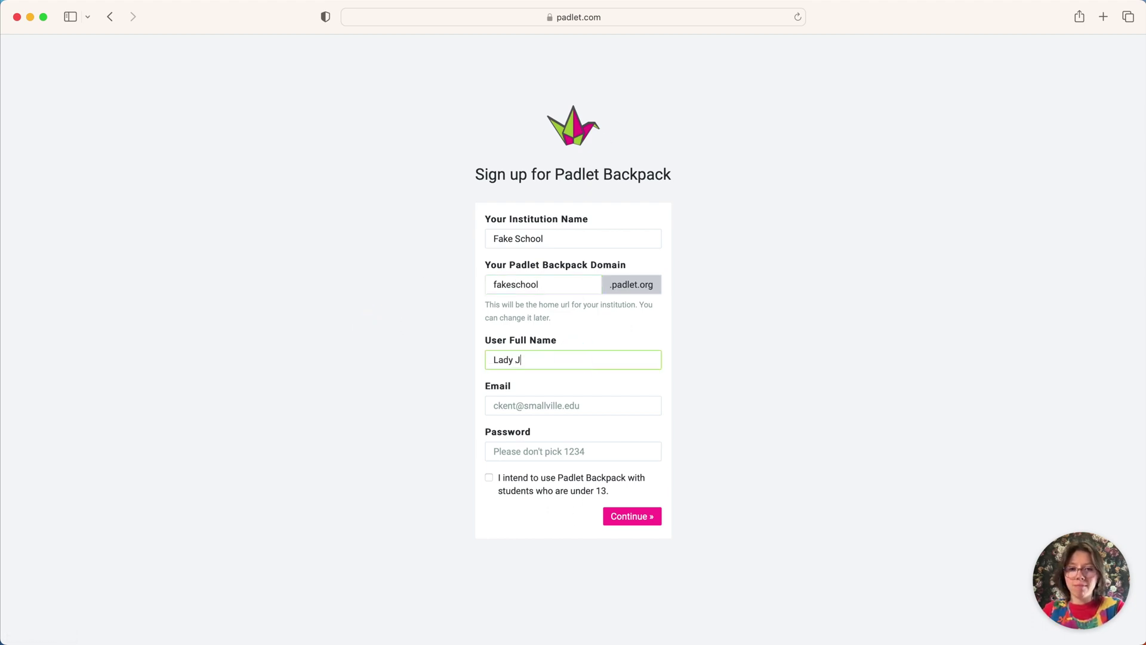
key("Tab")
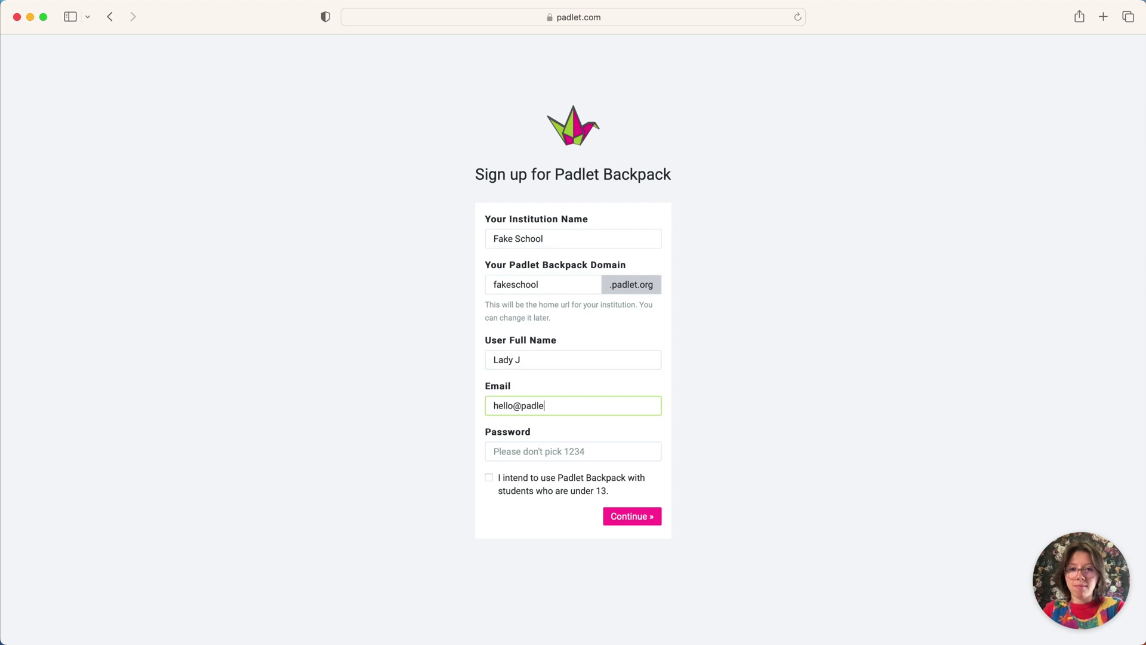
key("Tab")
type("password")
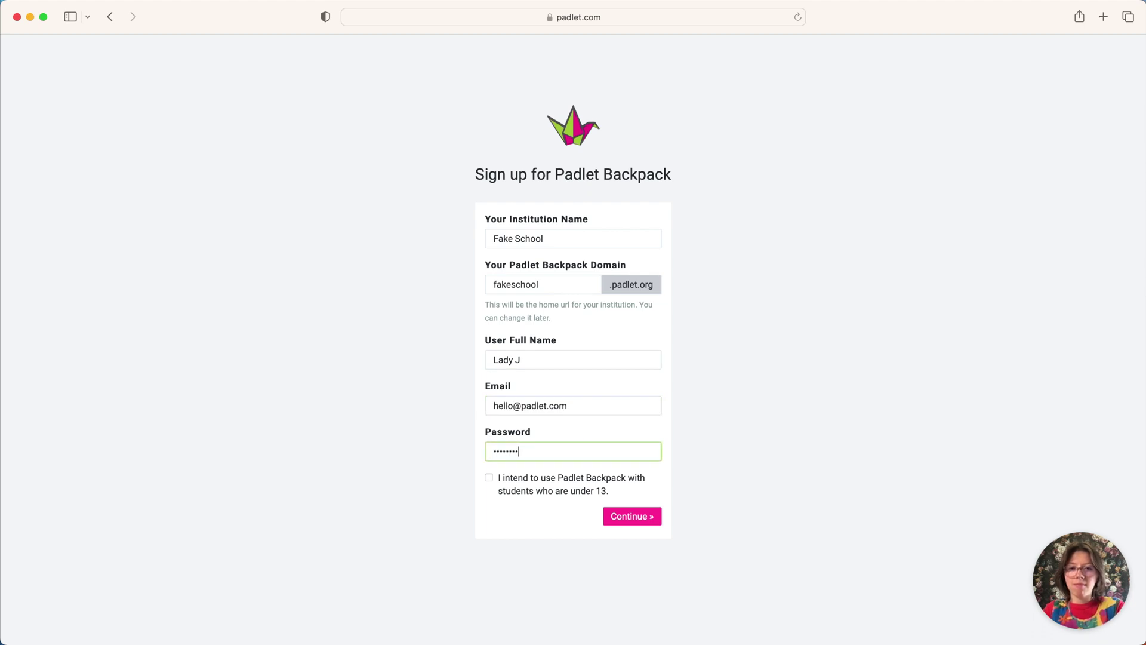
left_click(639, 520)
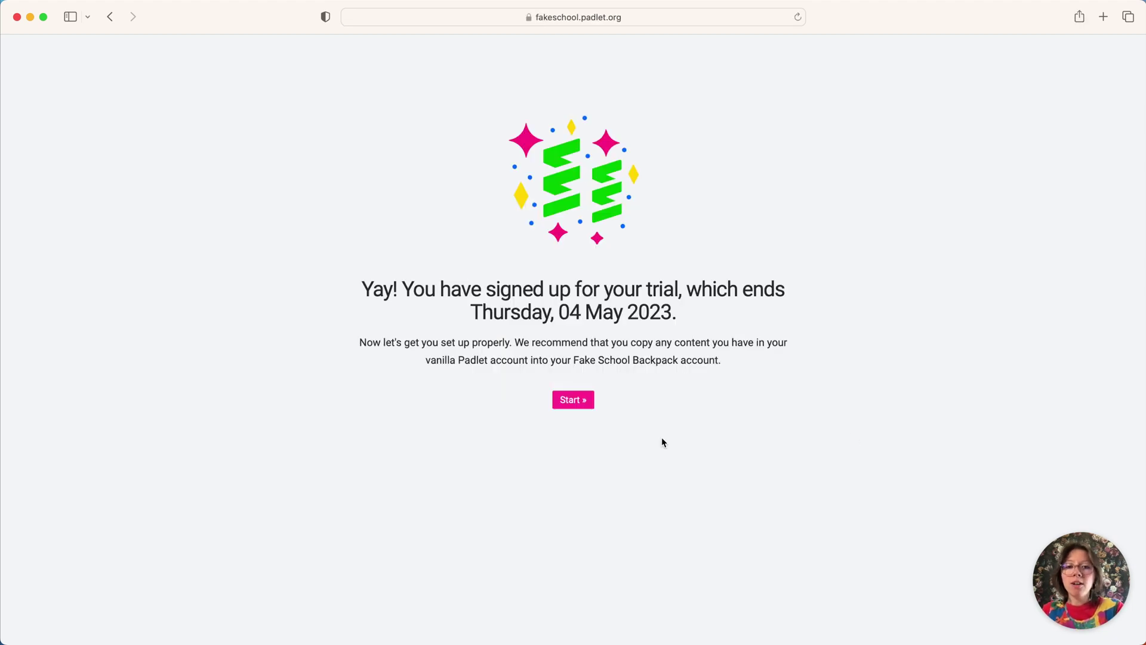
Start setup, skip importing padlets, reach the Fake School dashboard and bring up the account menu
left_click(583, 401)
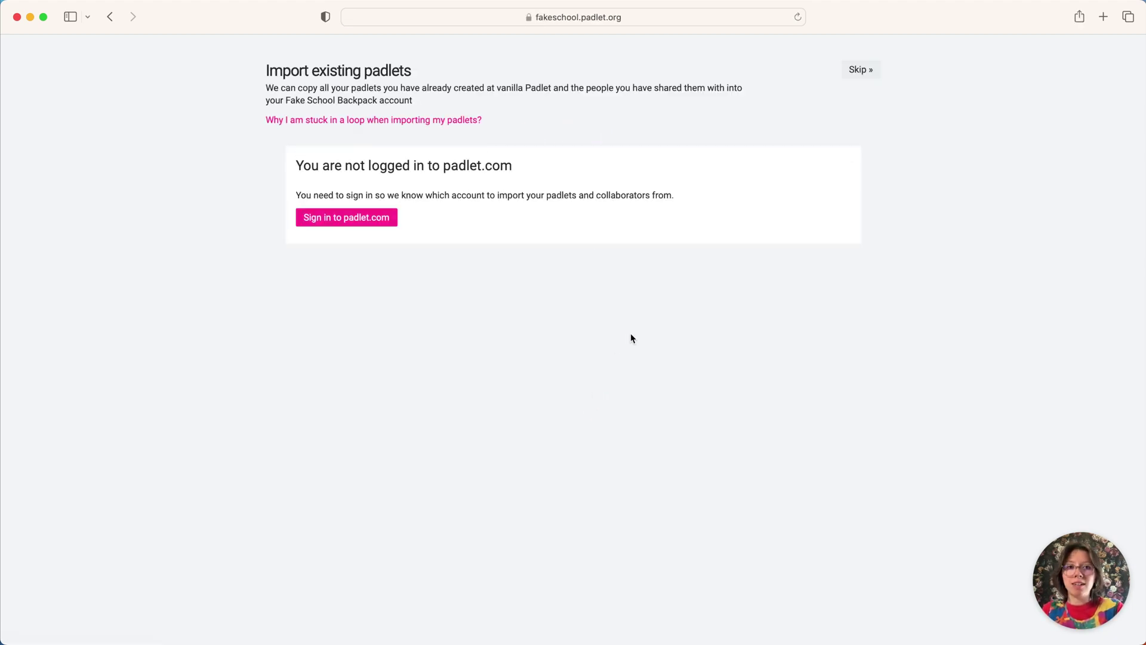
left_click(860, 70)
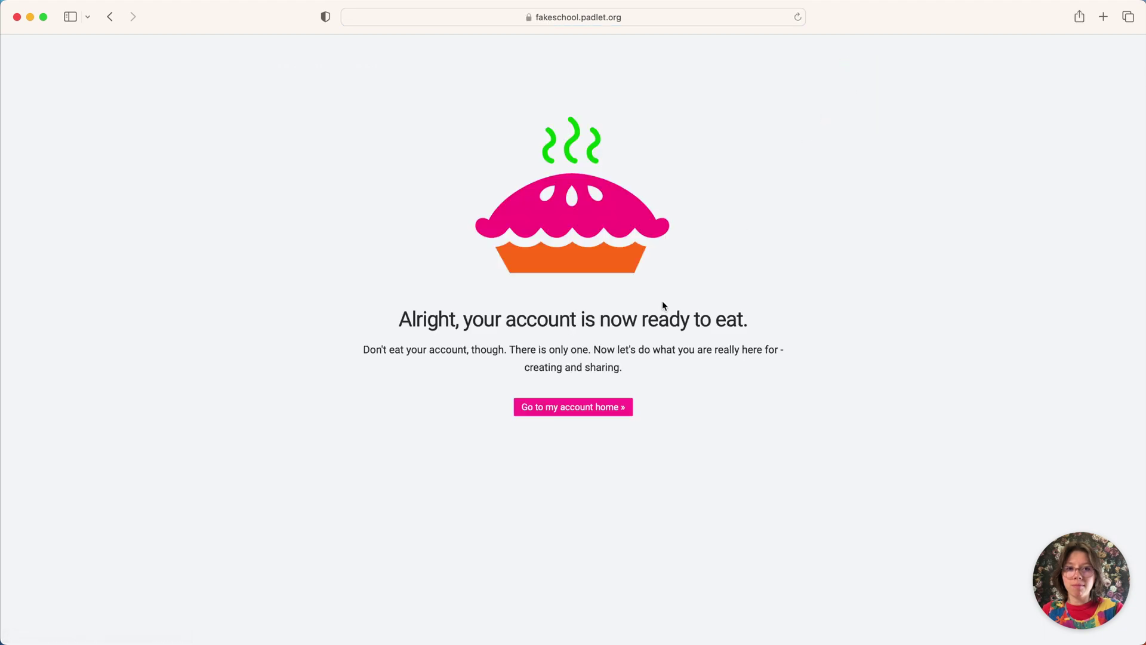
left_click(589, 412)
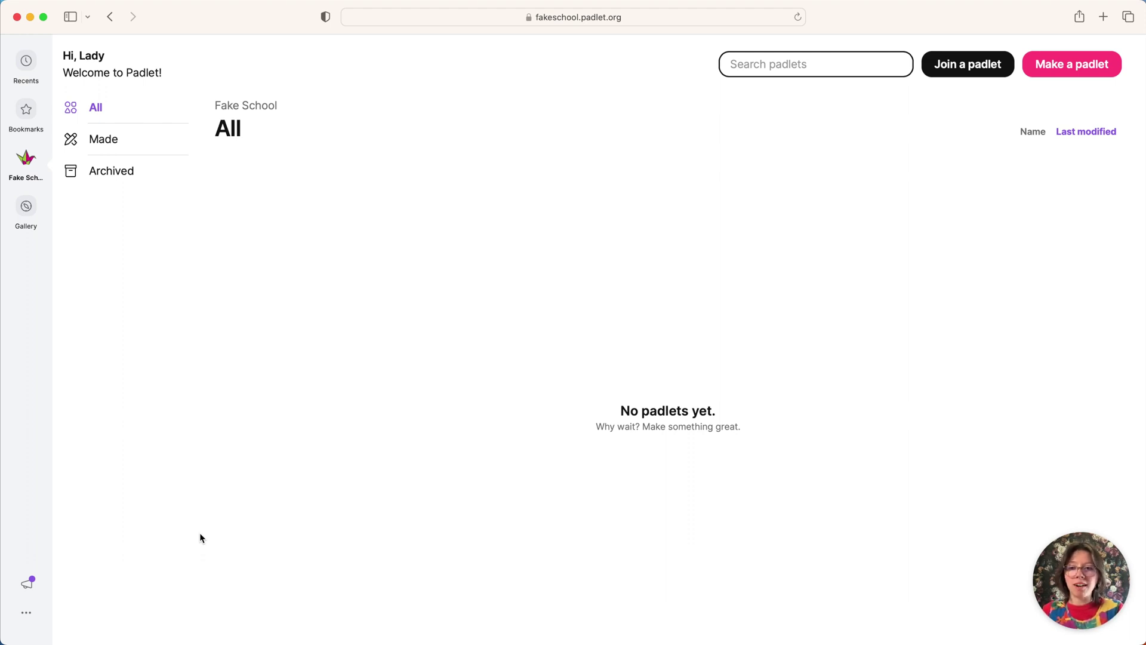
left_click(27, 613)
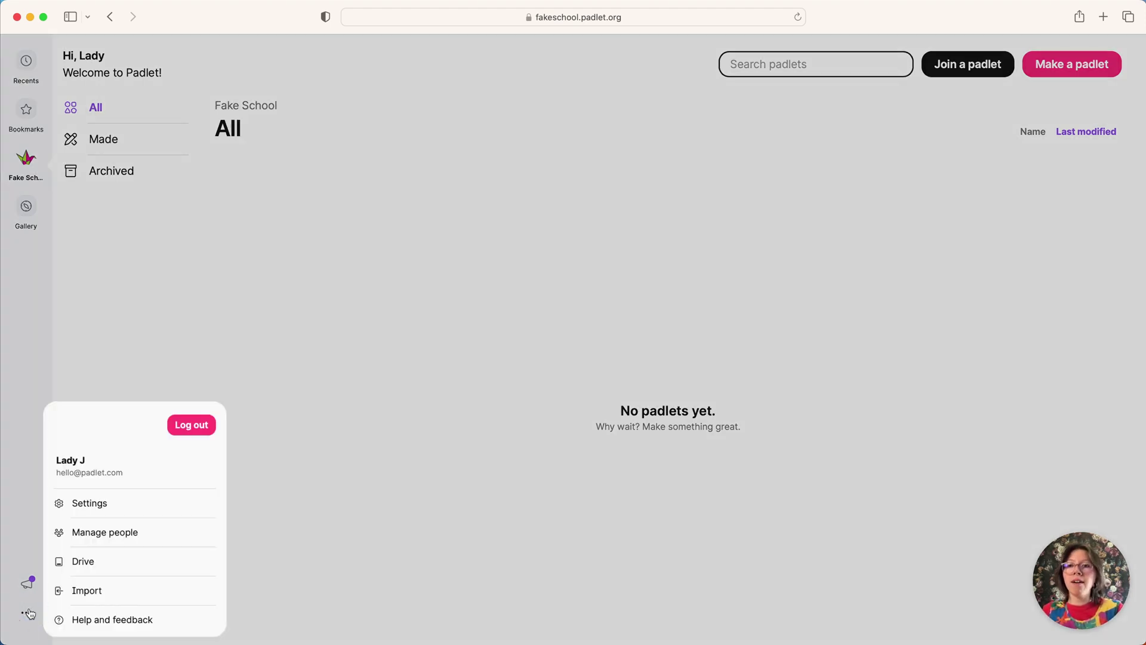
Go to Settings and show the Organization info page for Fake School
left_click(126, 510)
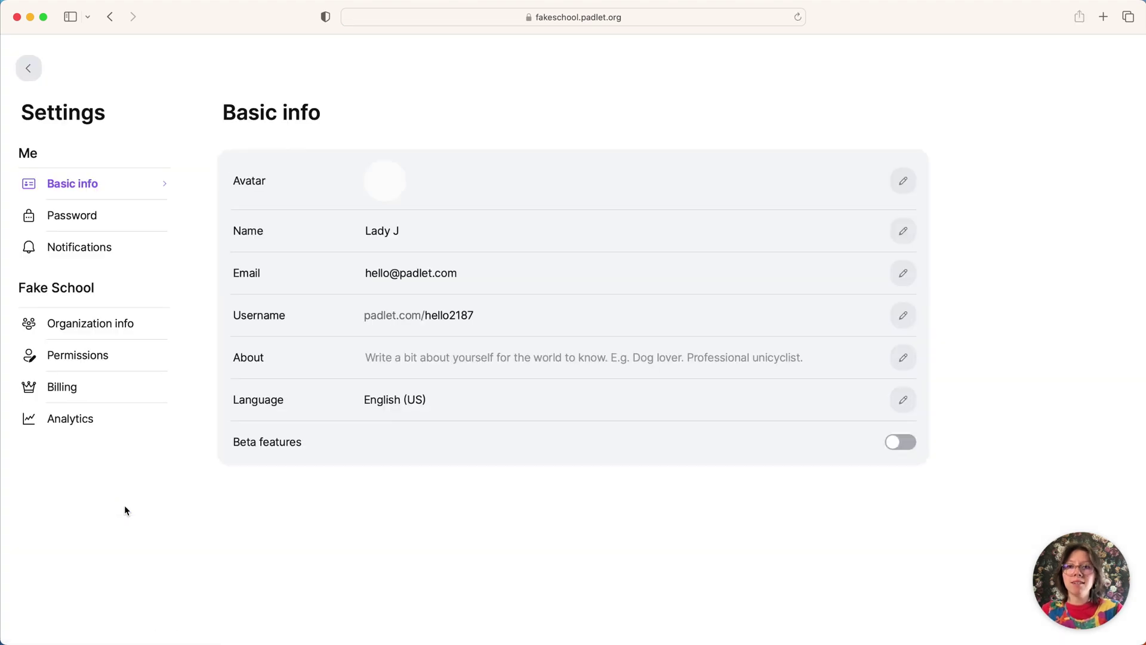
left_click(117, 325)
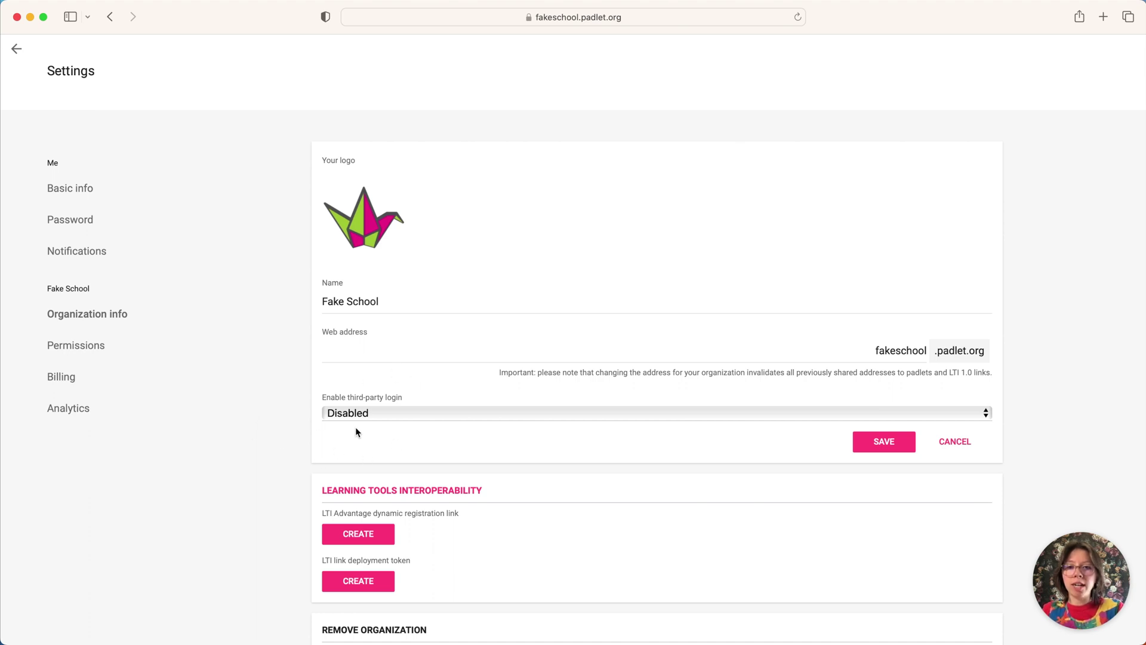
Set third-party login to Google and turn on automatic student account creation
left_click(366, 413)
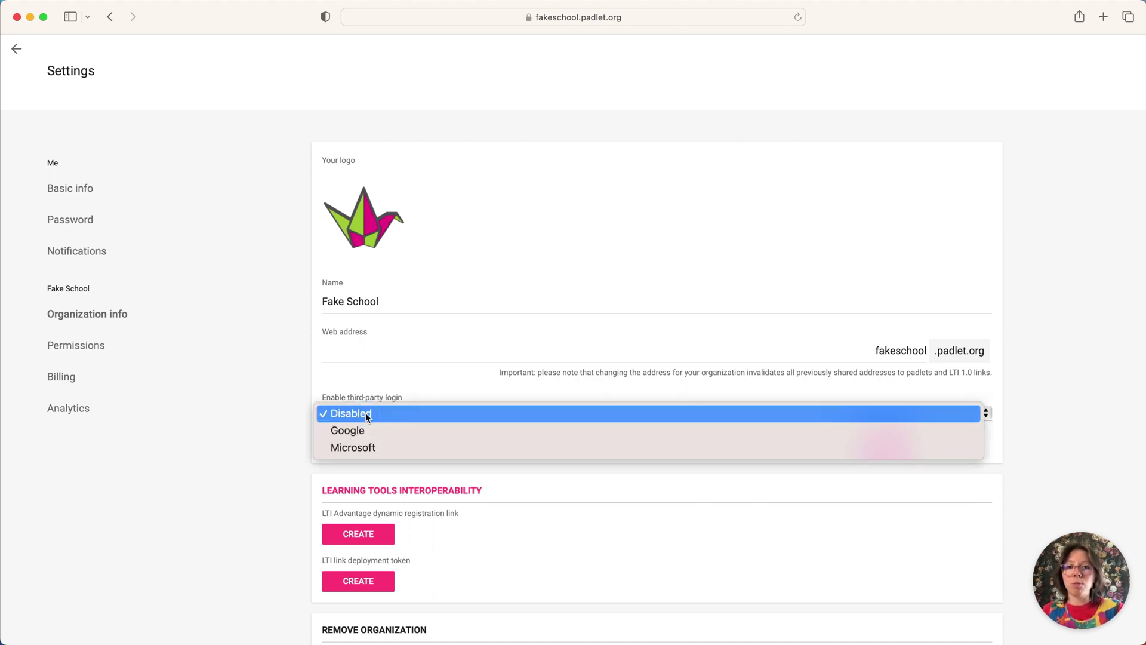
left_click(391, 434)
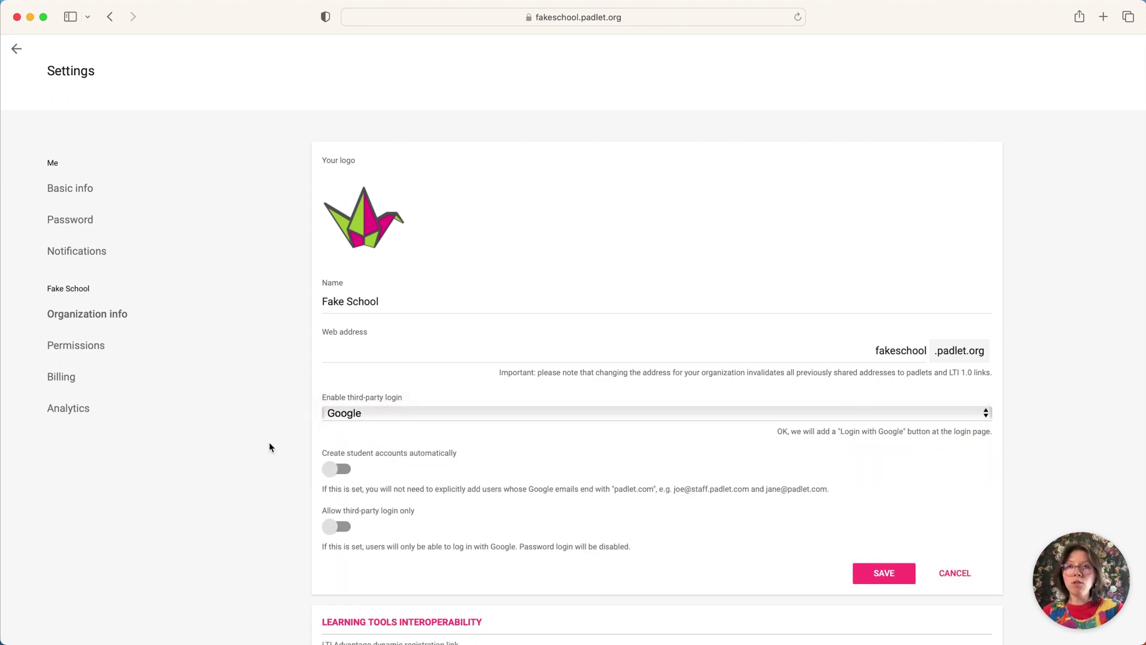
scroll(270, 448, "down", 2)
scroll(270, 447, "down", 2)
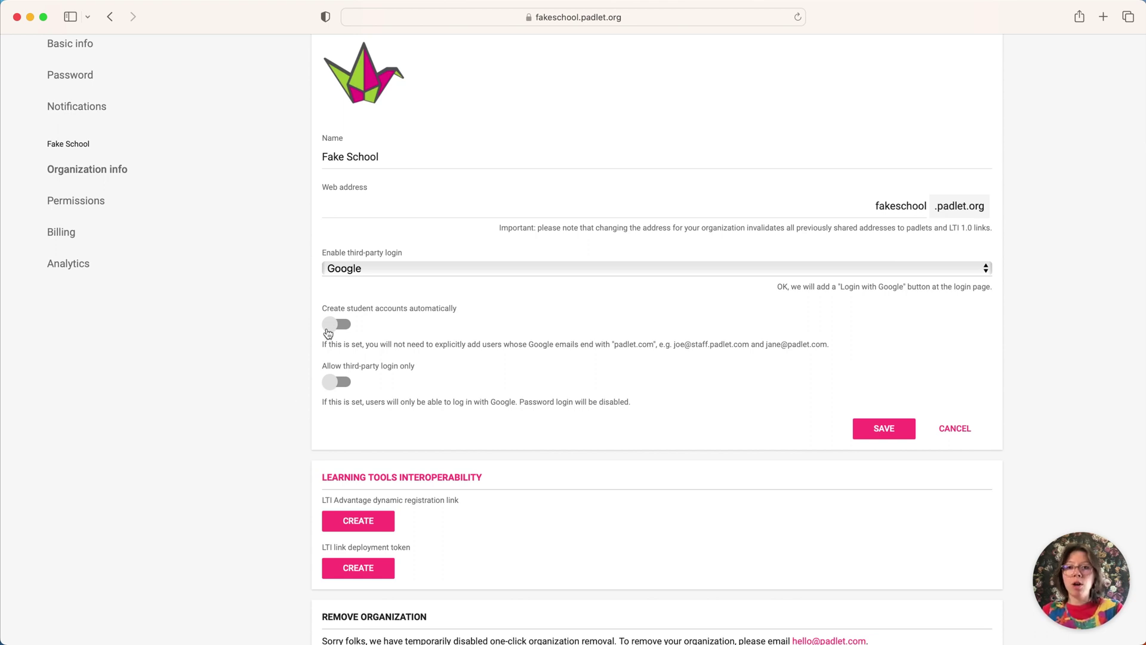
left_click_drag(324, 308, 458, 307)
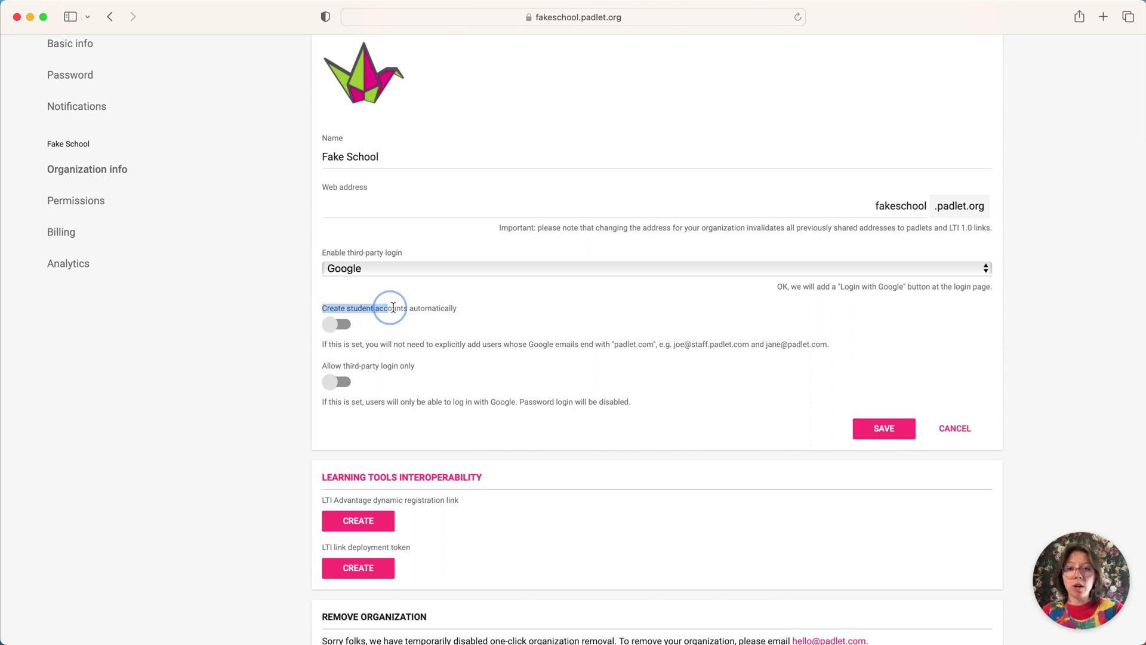
left_click(484, 307)
left_click(334, 324)
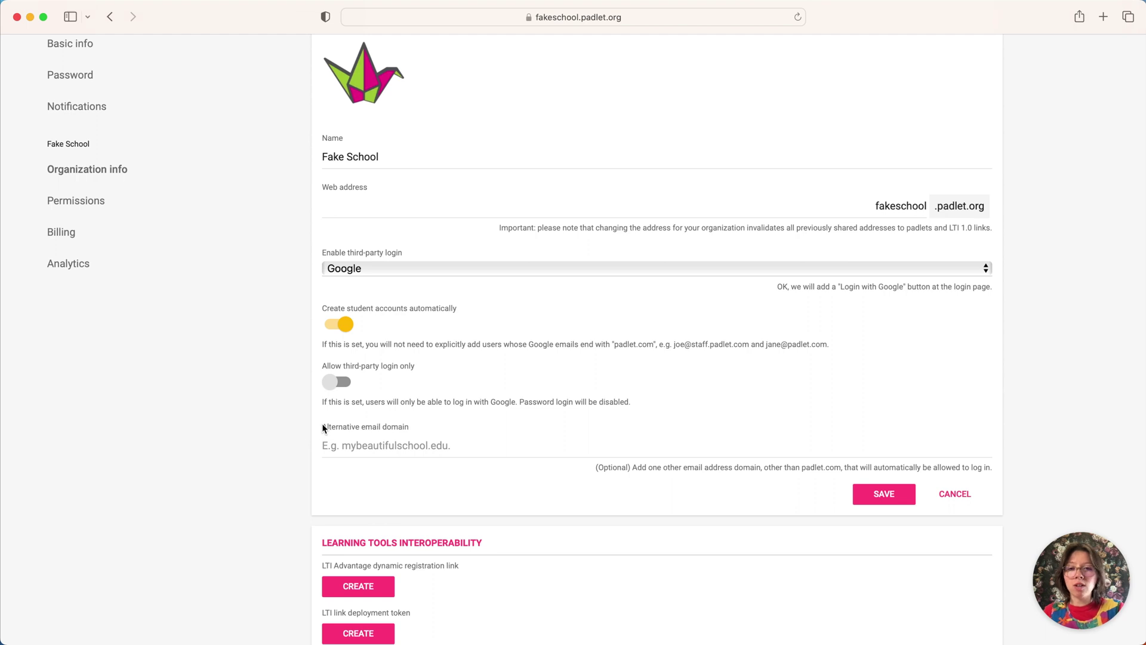
Highlight and review the Alternative email domain setting without changing it
left_click_drag(321, 427, 413, 422)
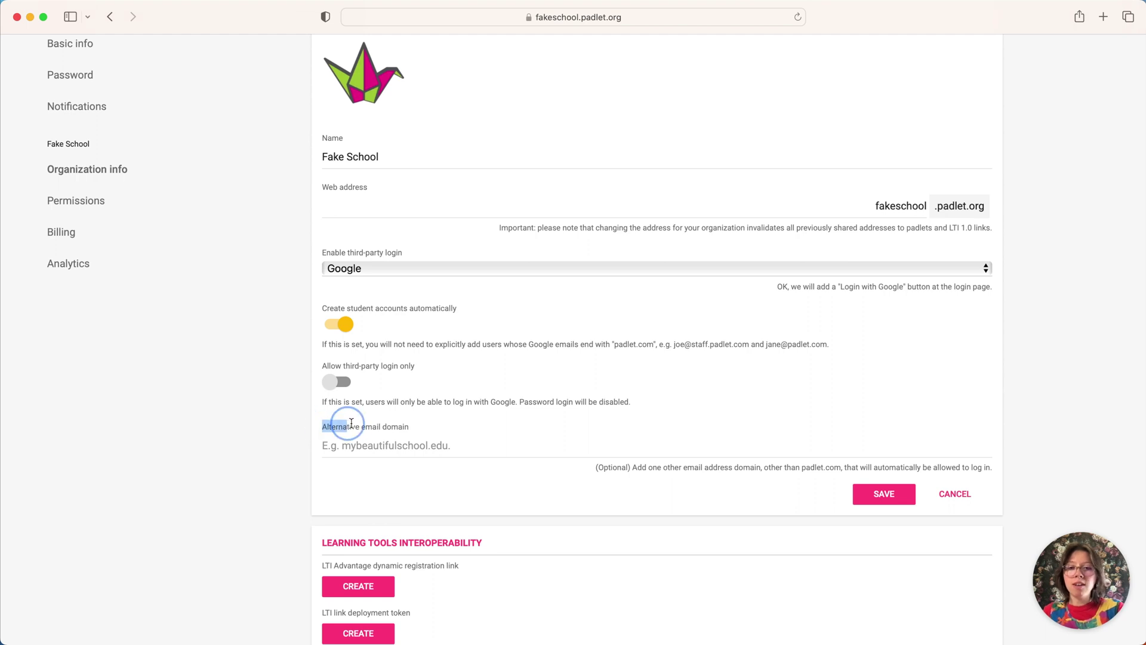
left_click(306, 443)
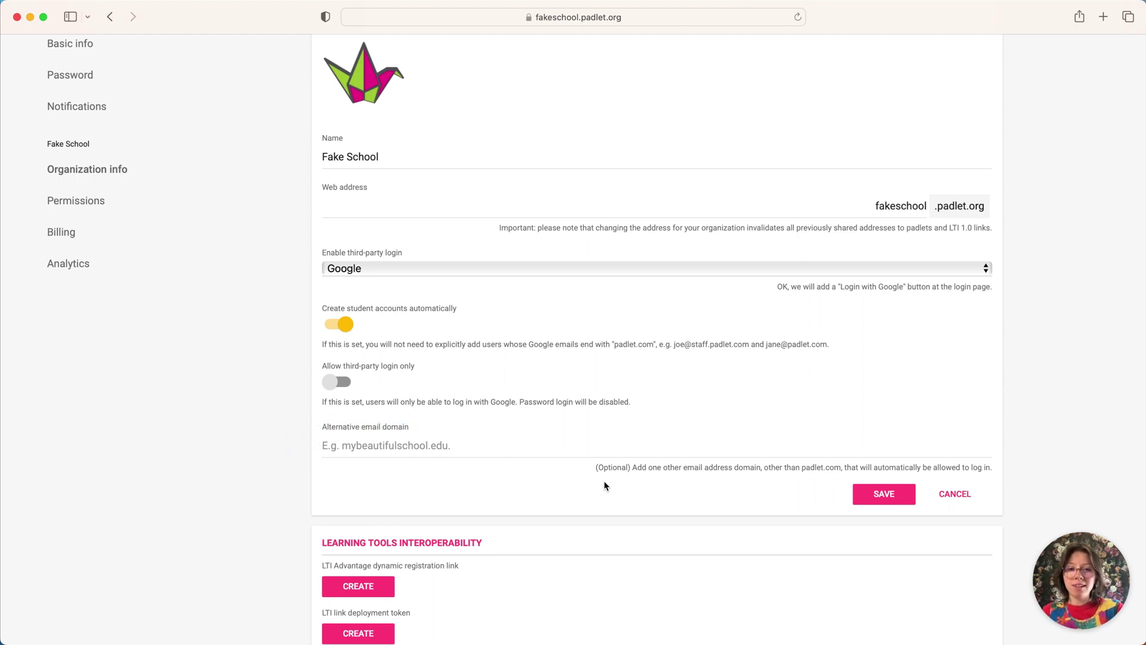
left_click(871, 499)
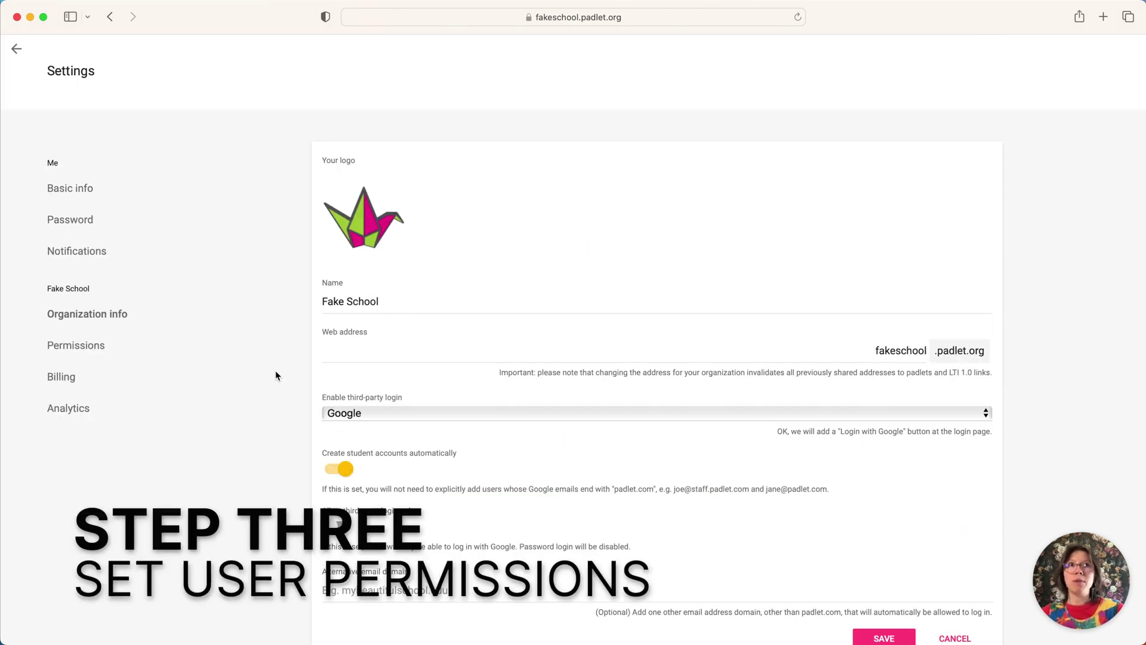
left_click(98, 344)
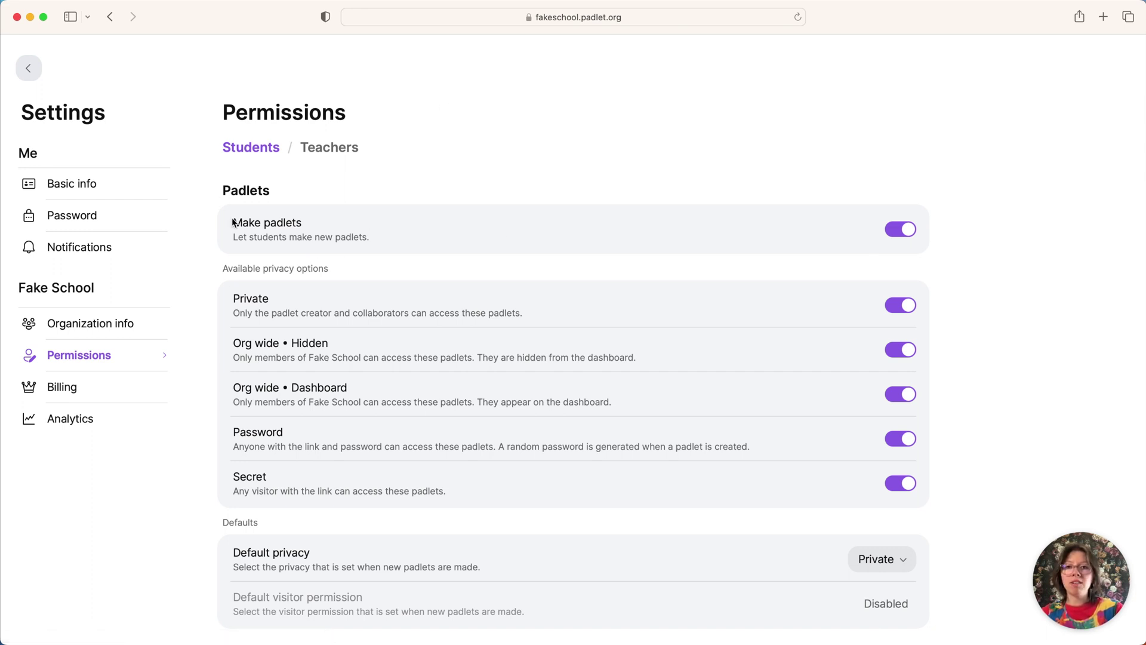
scroll(231, 219, "down", 1)
scroll(231, 218, "down", 2)
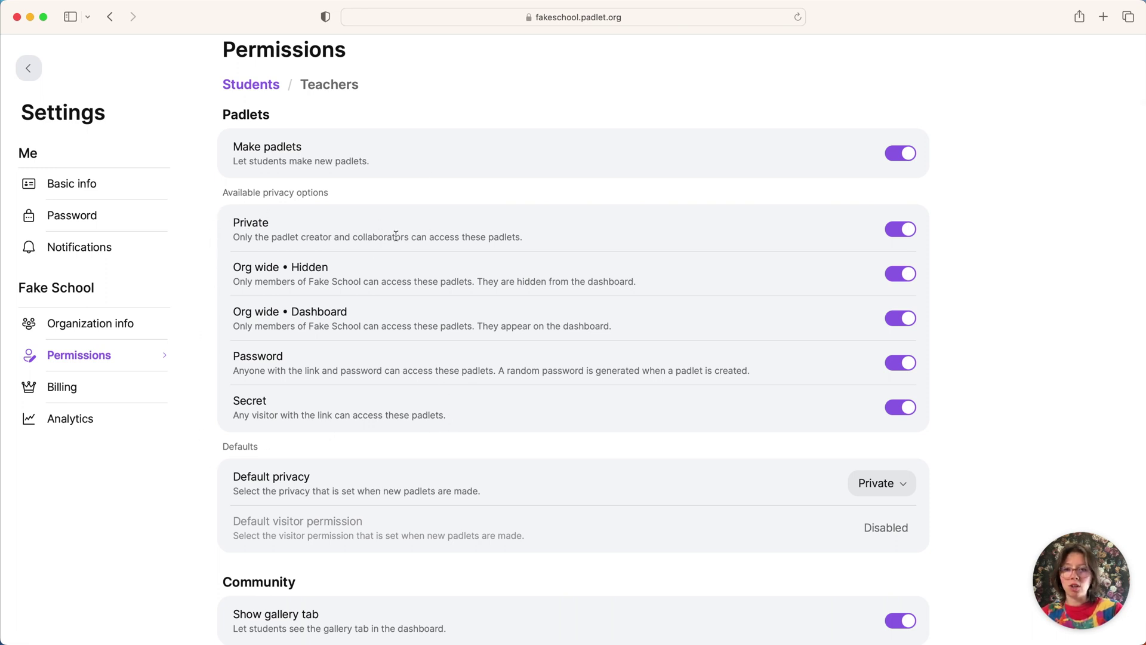
scroll(364, 358, "down", 1)
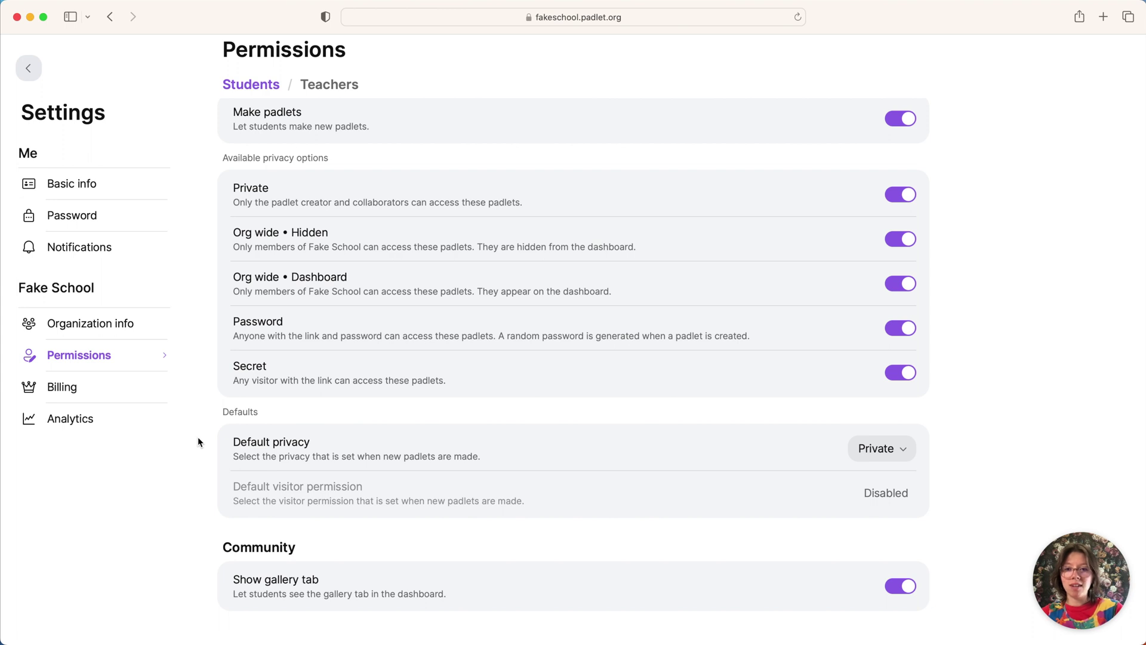
scroll(198, 441, "up", 3)
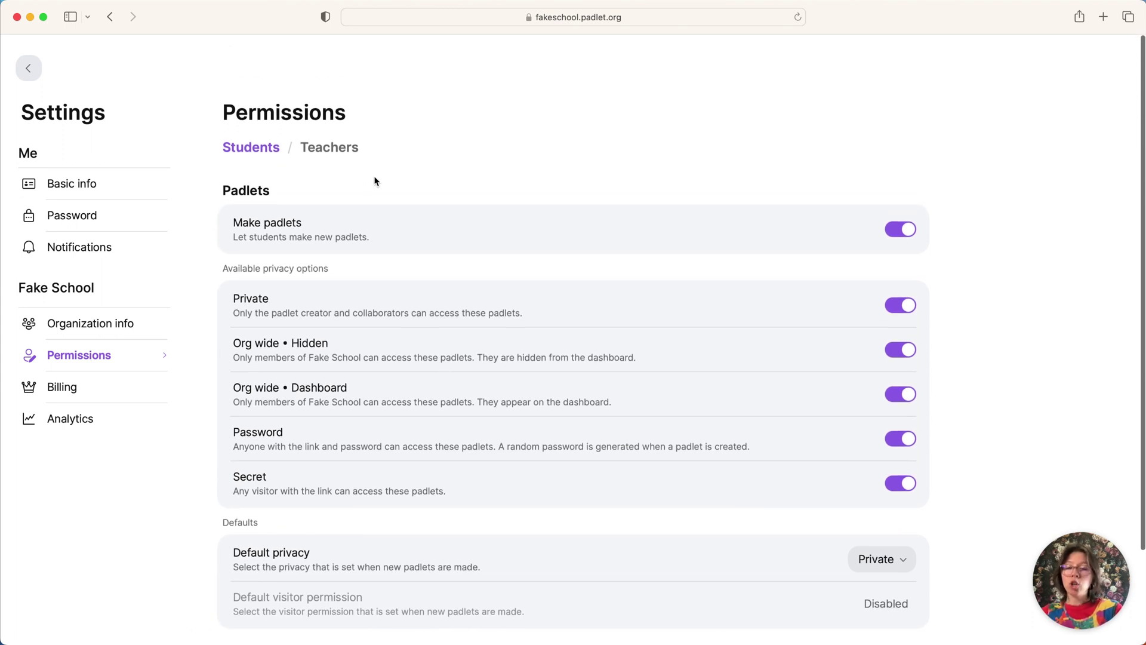
left_click(341, 151)
scroll(457, 153, "down", 3)
scroll(458, 153, "down", 1)
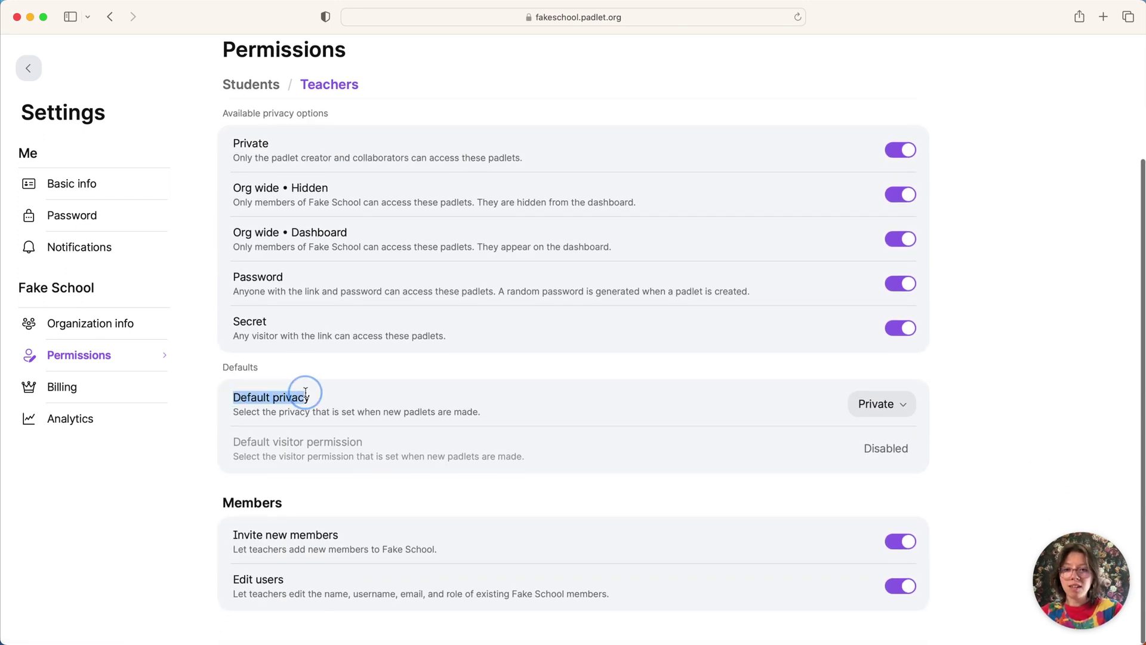
Set teachers' default padlet privacy first to Org wide • Hidden, then to Secret
left_click_drag(236, 392, 324, 383)
left_click(344, 369)
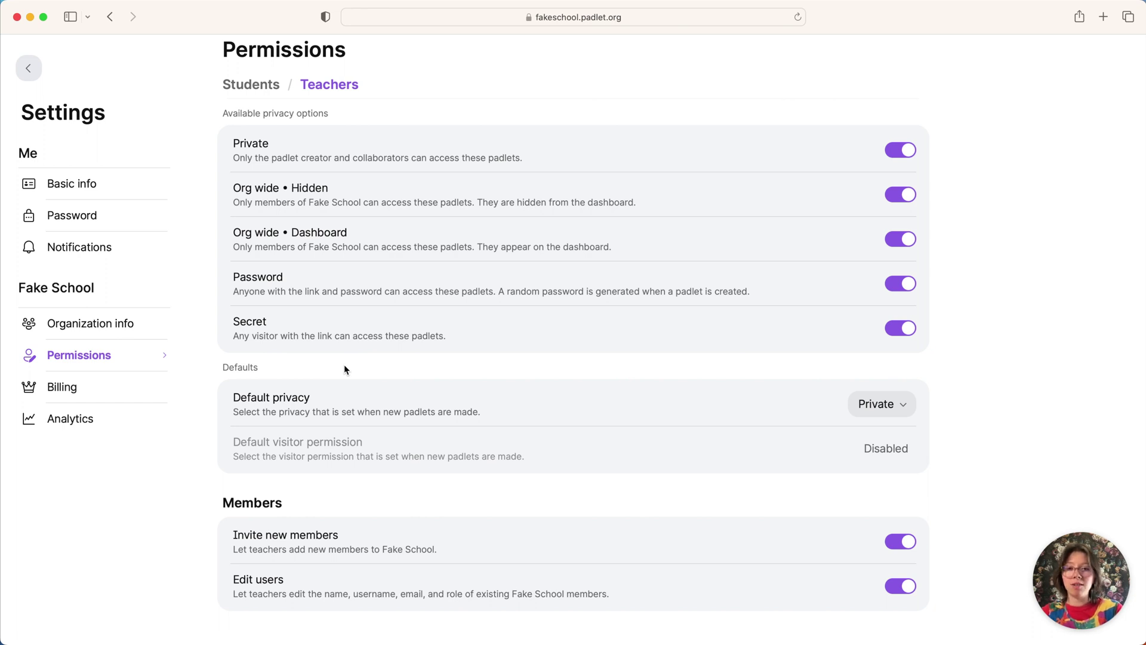
left_click(897, 417)
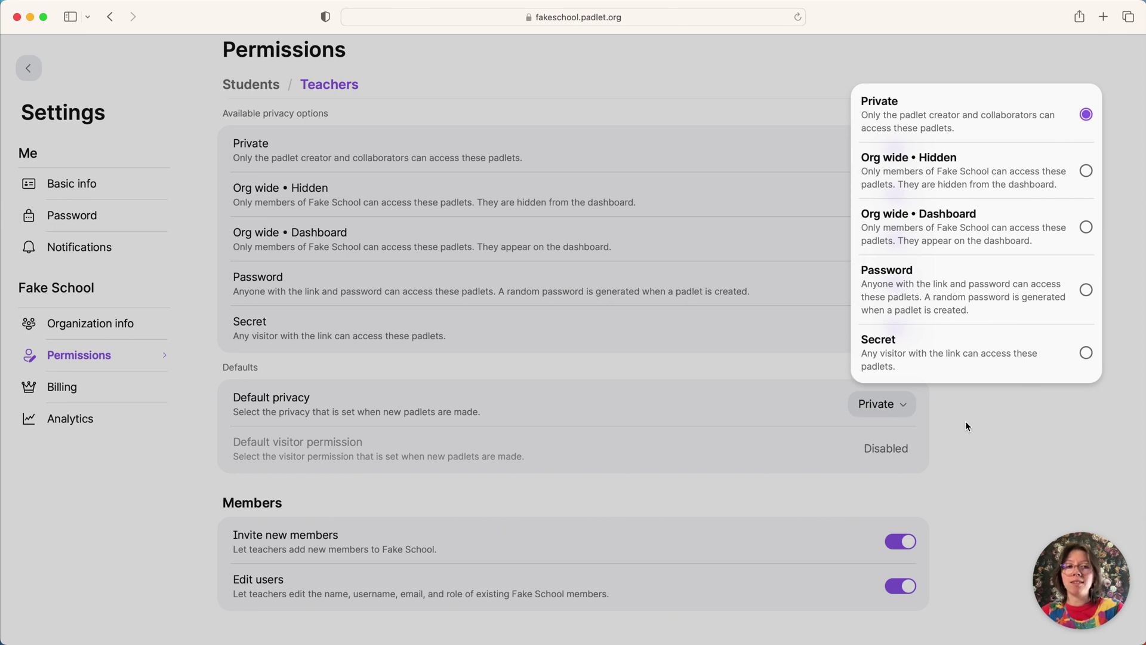
left_click(1012, 183)
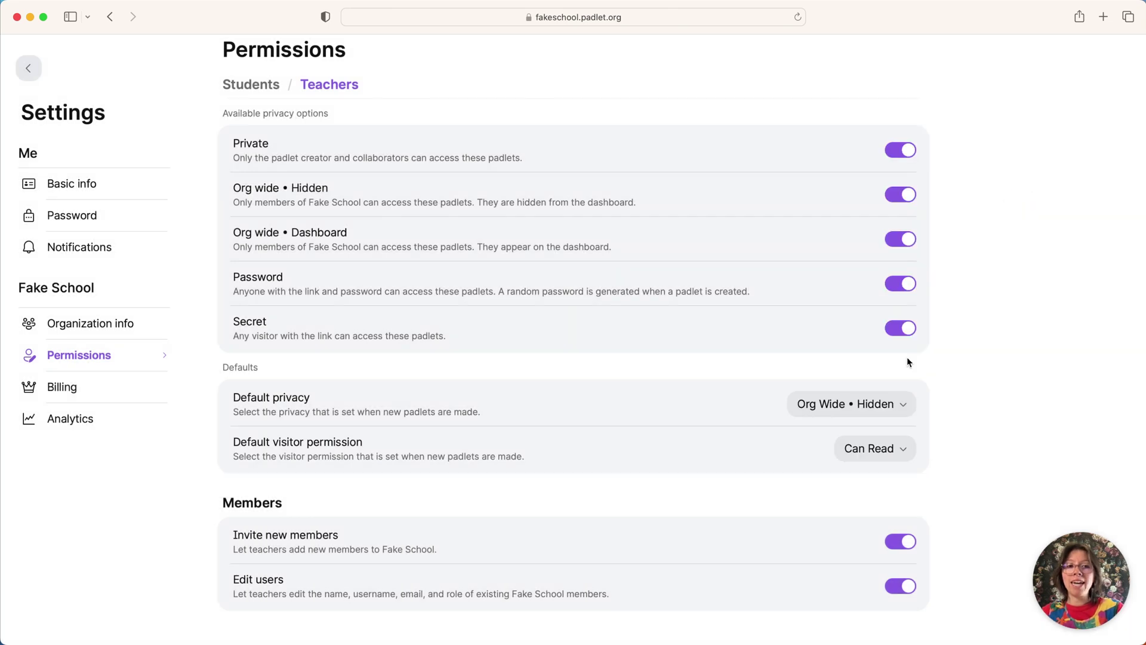
left_click(900, 407)
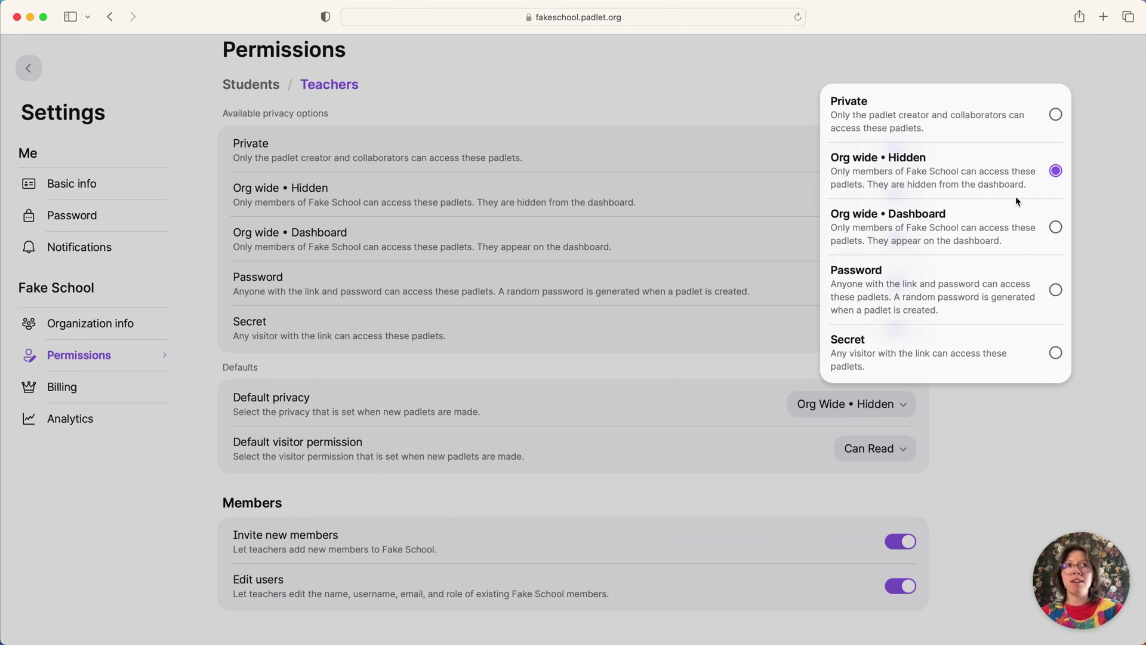
left_click(968, 372)
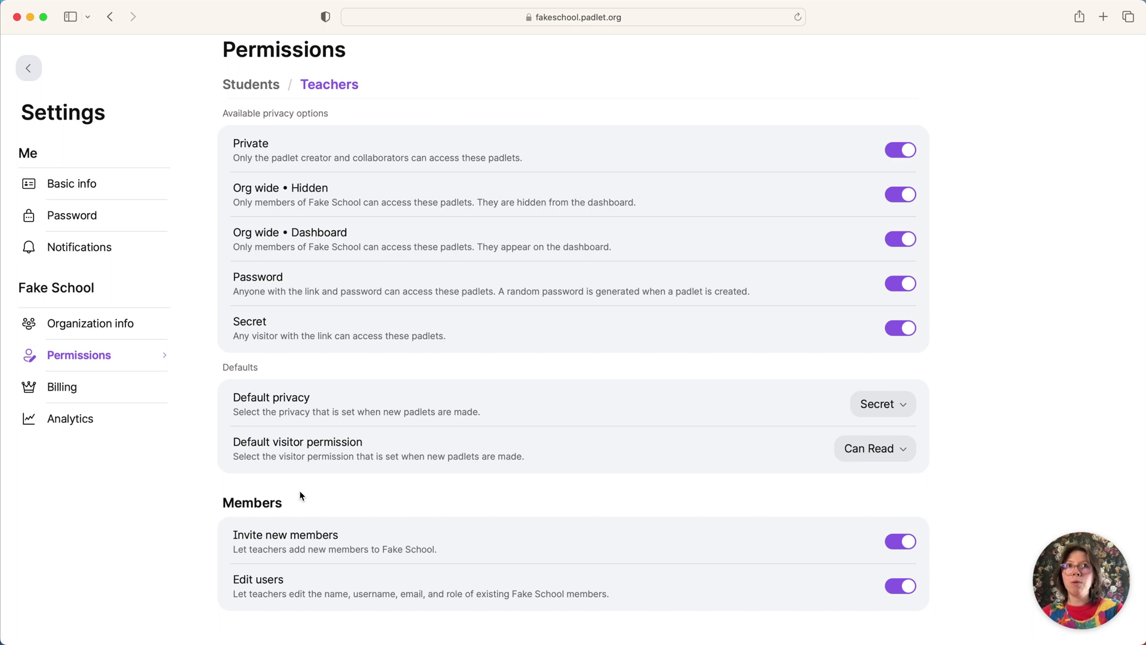
left_click_drag(232, 440, 396, 445)
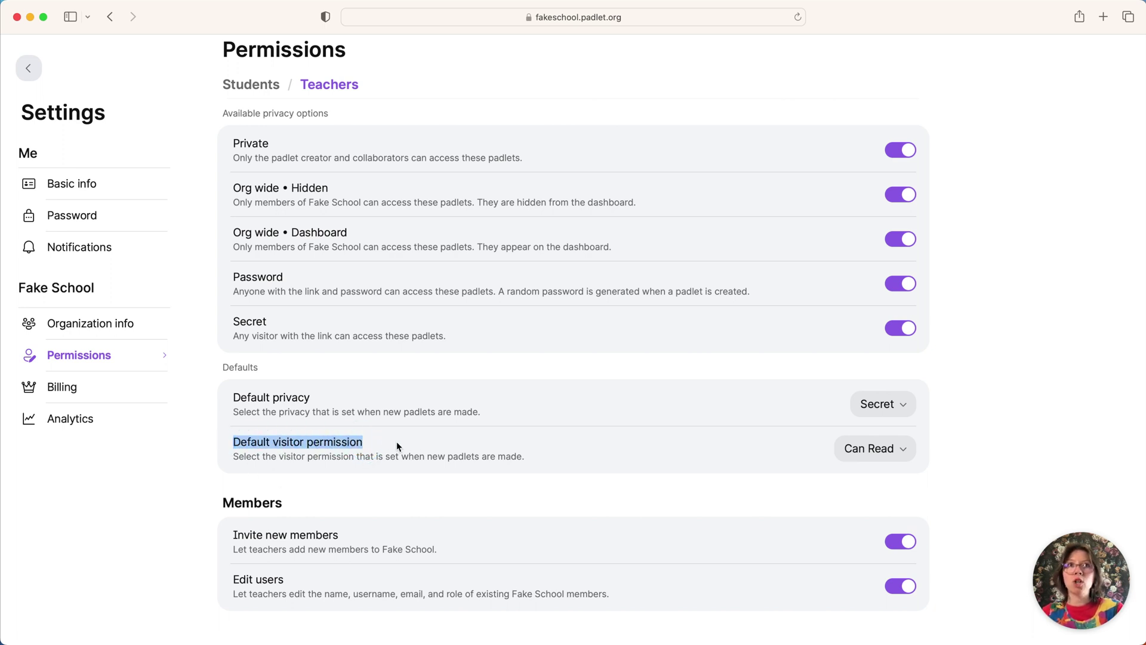
left_click(436, 444)
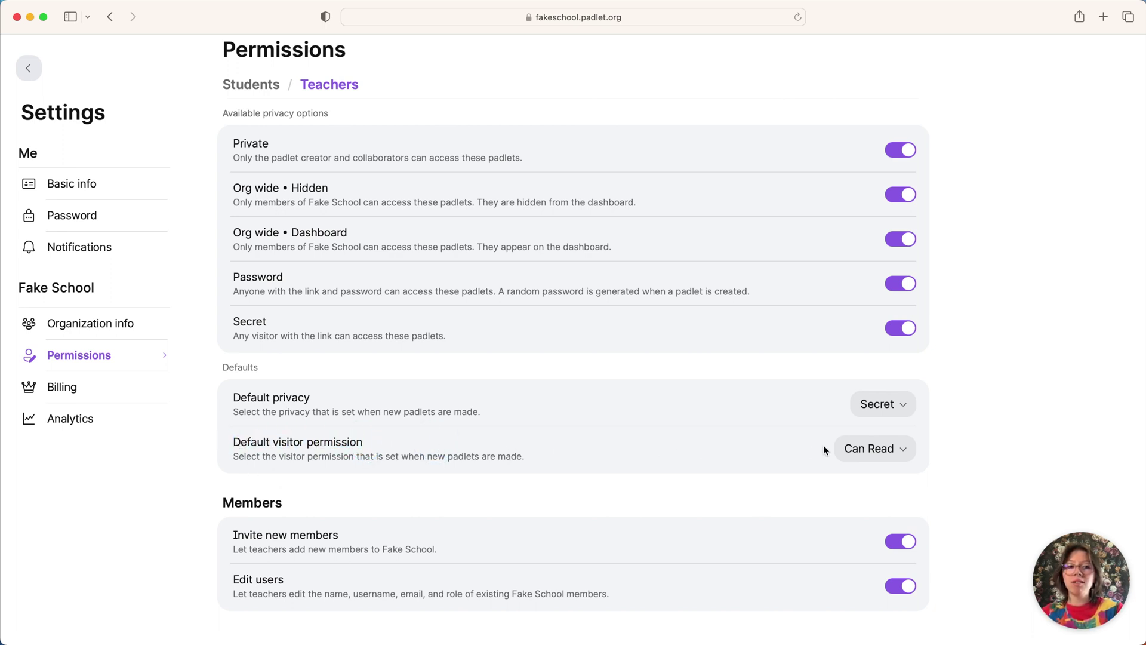
left_click(908, 451)
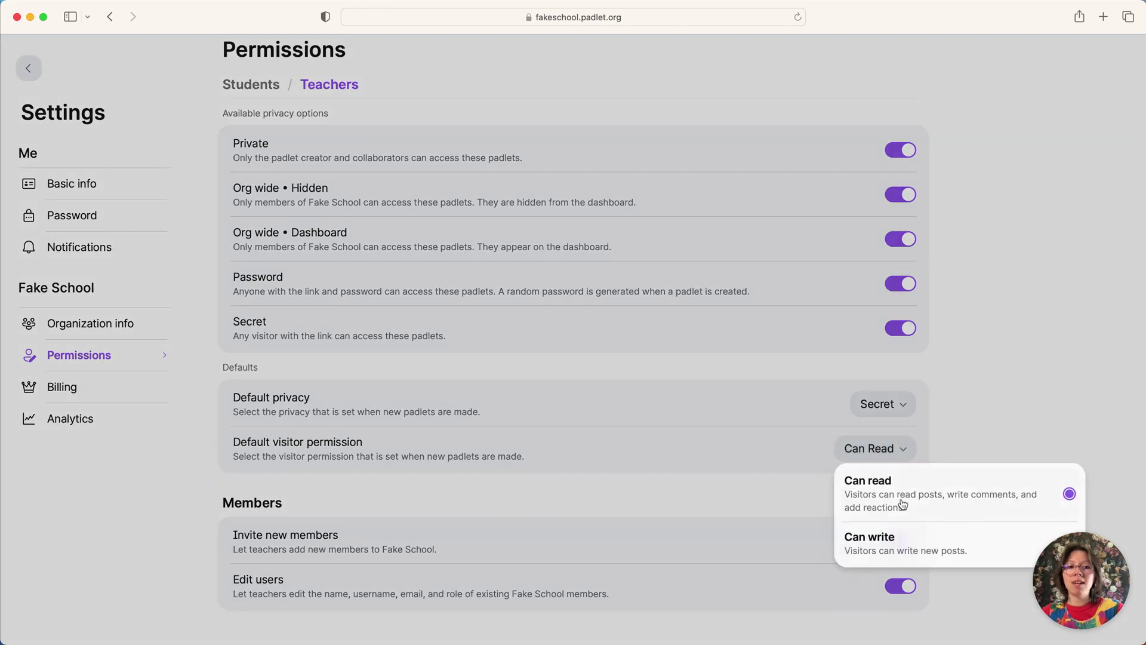
left_click(893, 553)
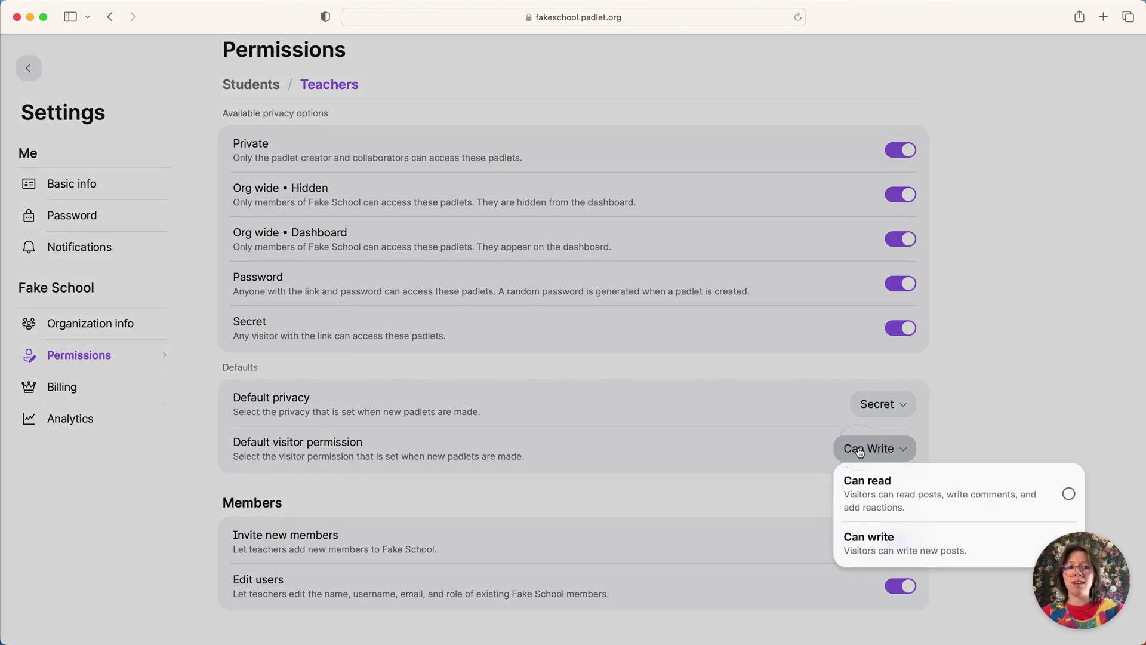
left_click(938, 512)
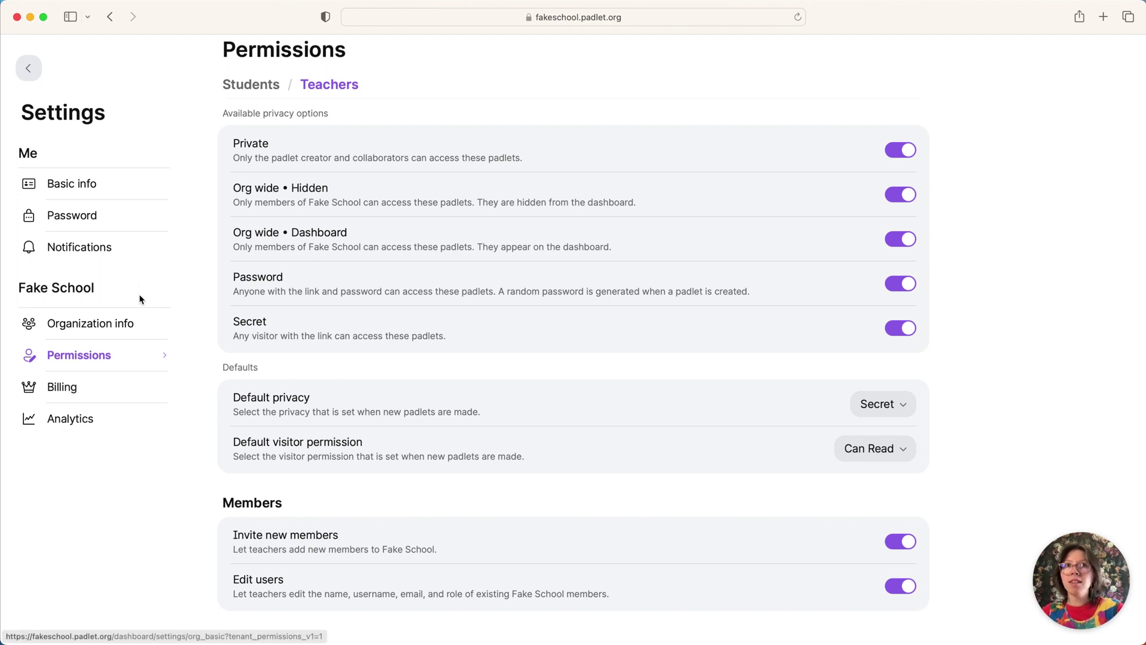
Leave Settings and go to the Manage people page from the account menu
left_click(31, 71)
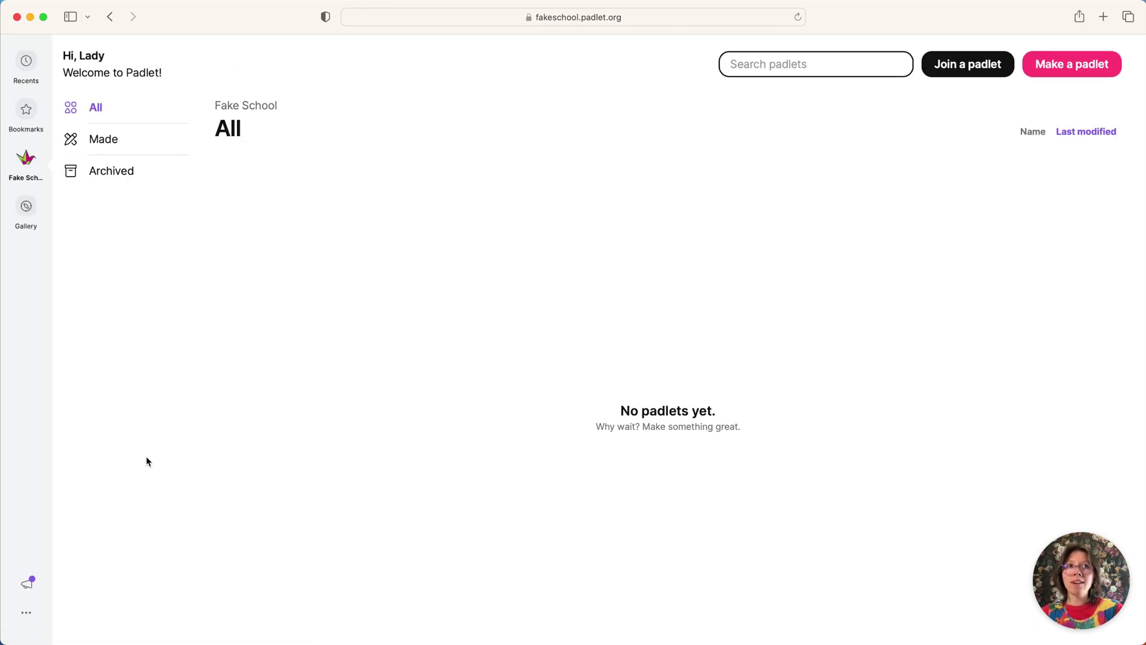
left_click(28, 613)
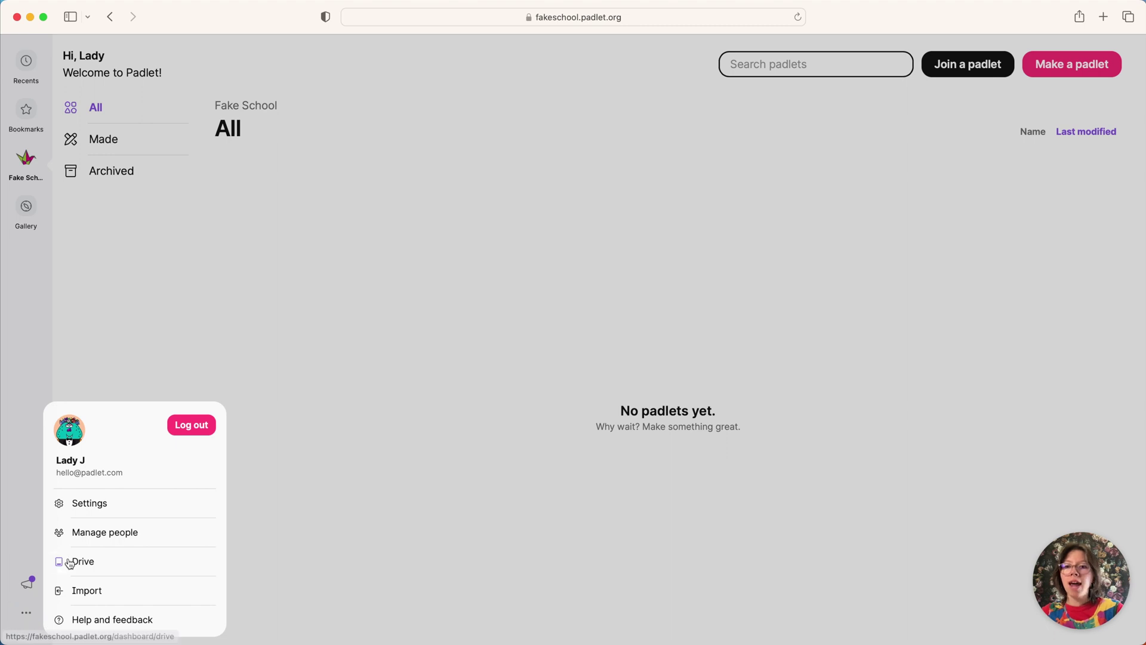
left_click(118, 534)
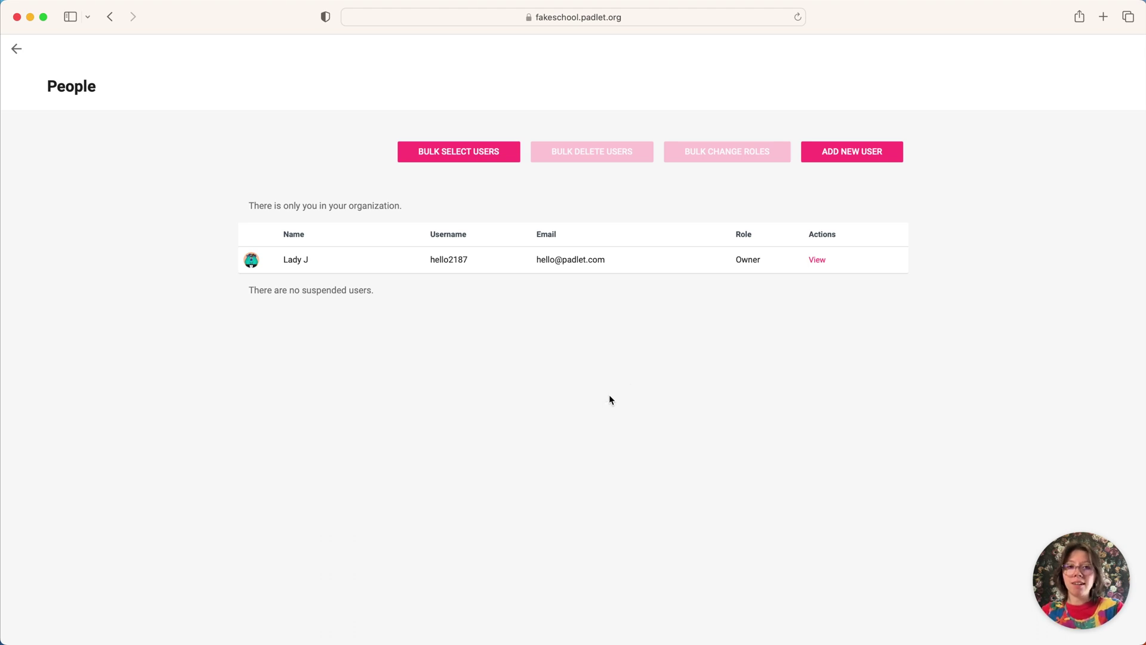
In Add new user, enable the teacher signup invite link and copy it
left_click(849, 159)
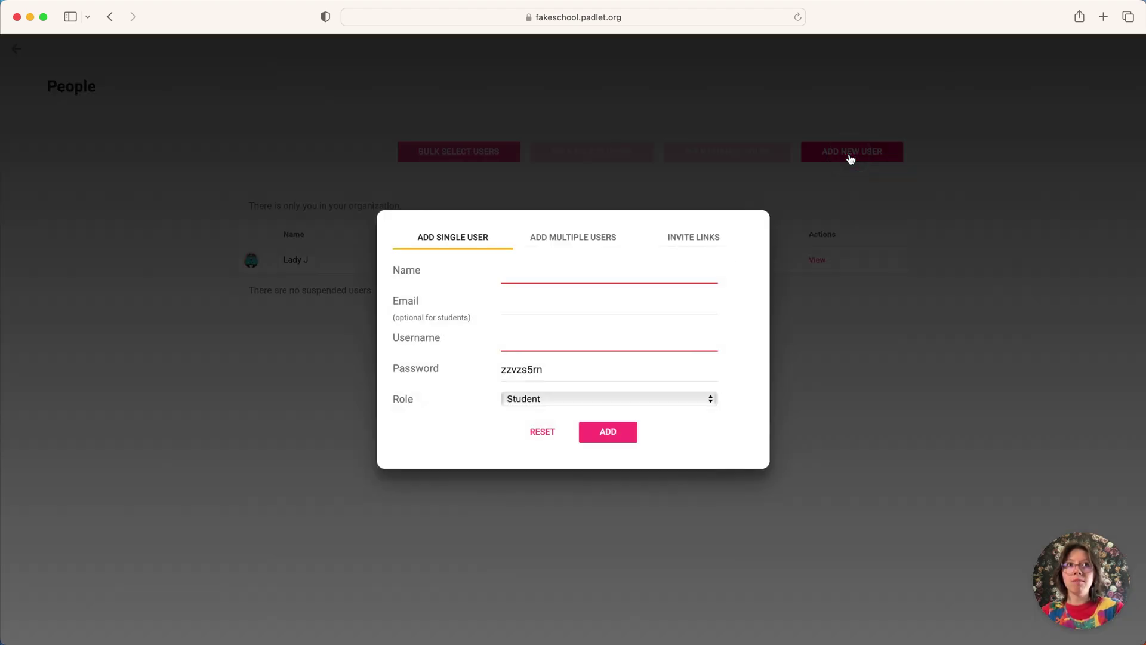
left_click(704, 238)
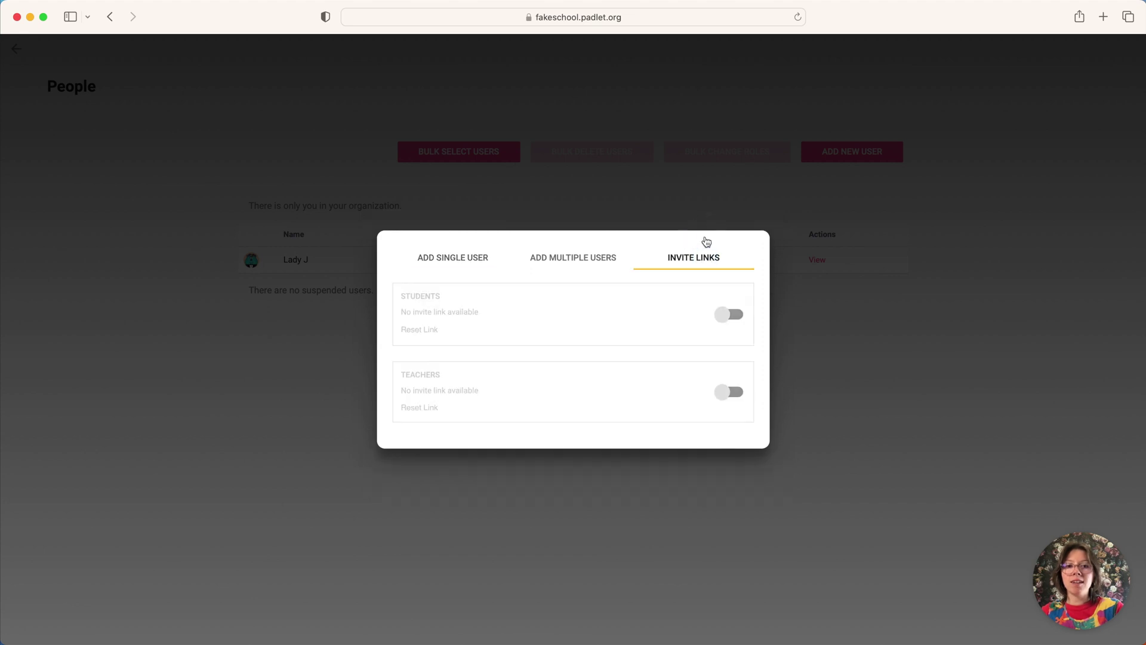
left_click(732, 392)
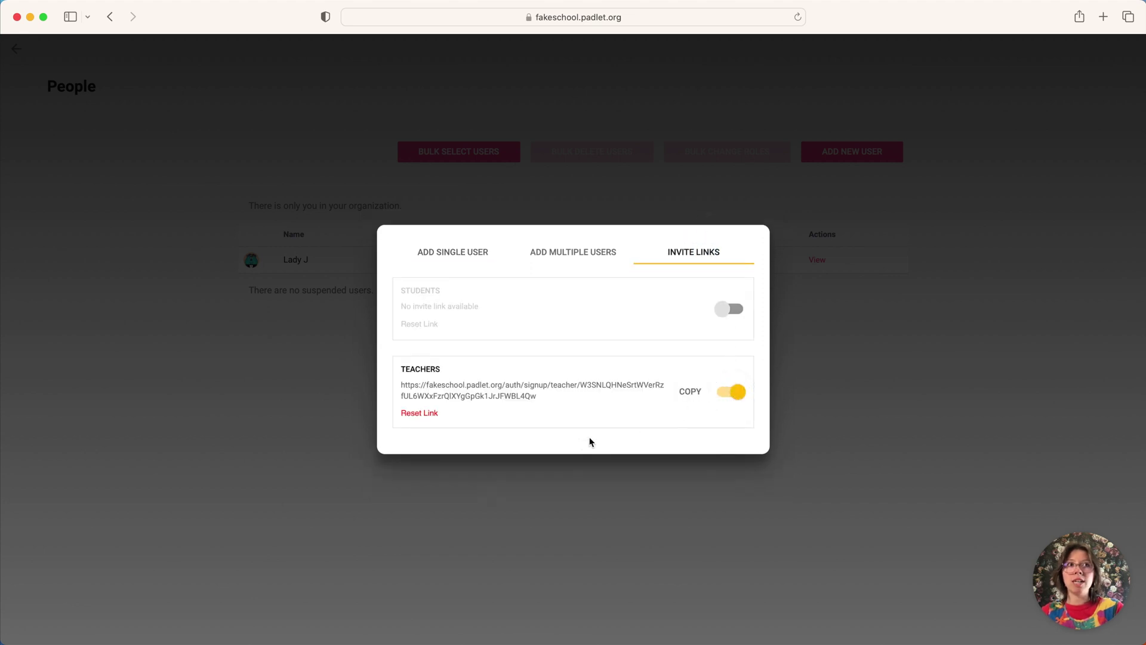
left_click(689, 395)
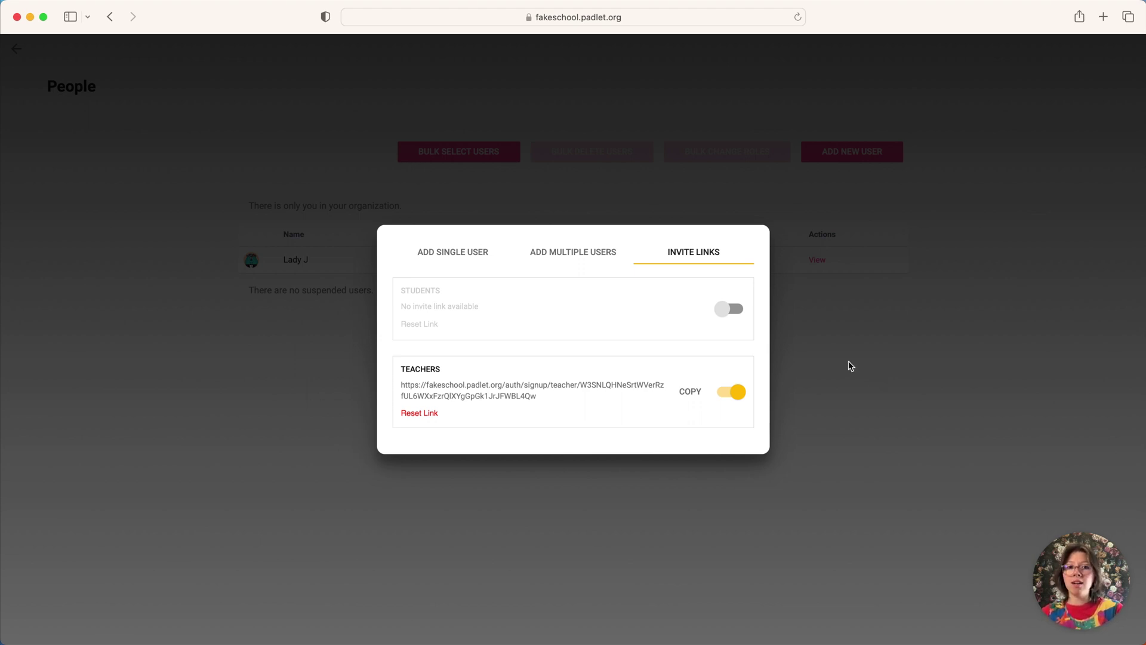
Enable the student signup invite link and show the Add multiple users option
left_click(731, 310)
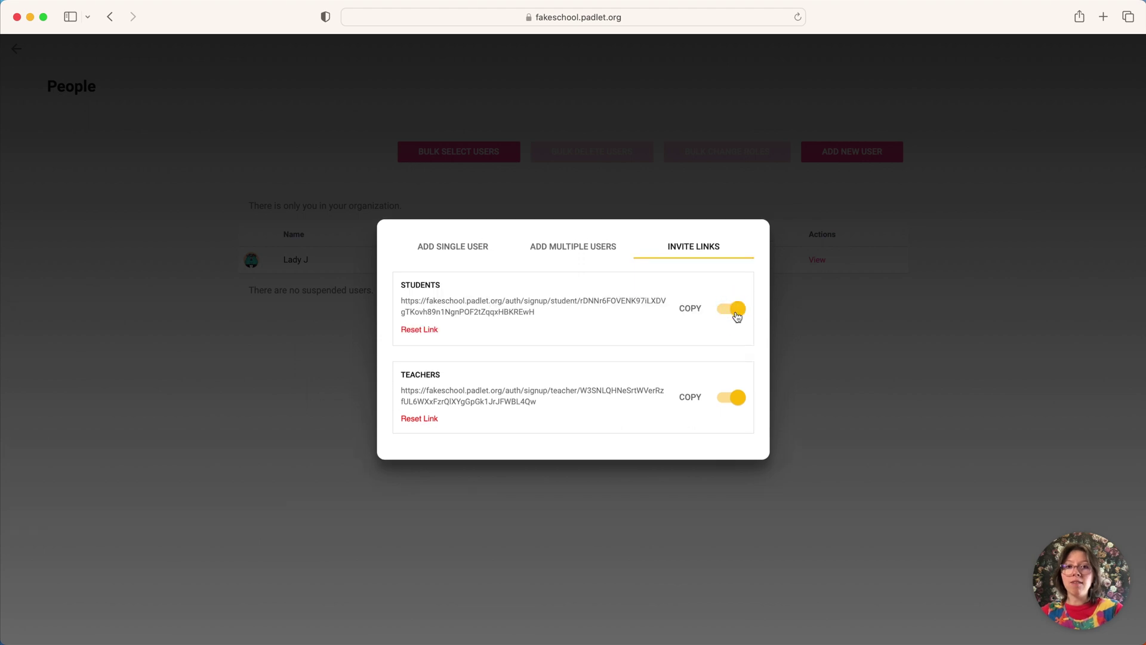
left_click(586, 255)
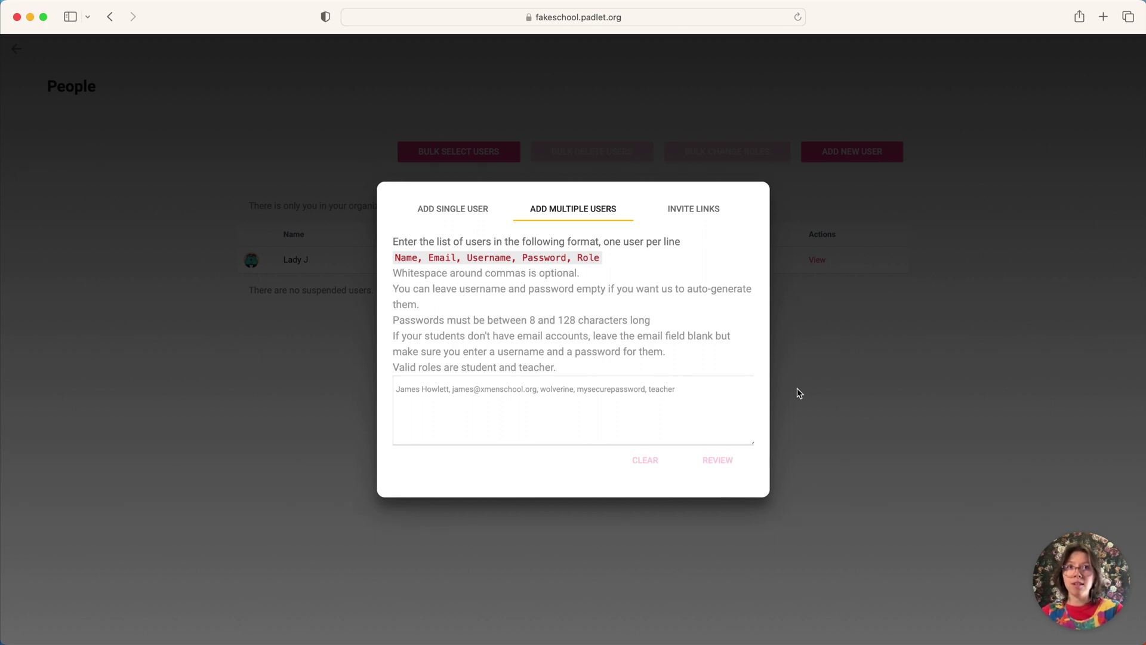
Dismiss the add-users window and return to the Fake School dashboard
left_click(838, 400)
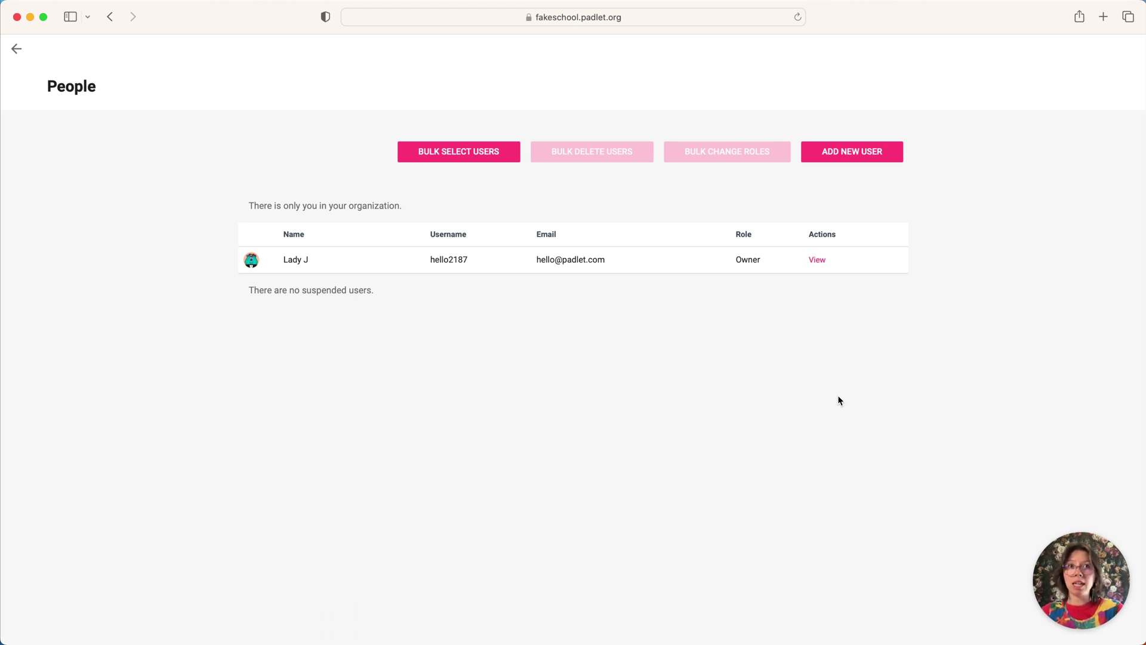
left_click(18, 49)
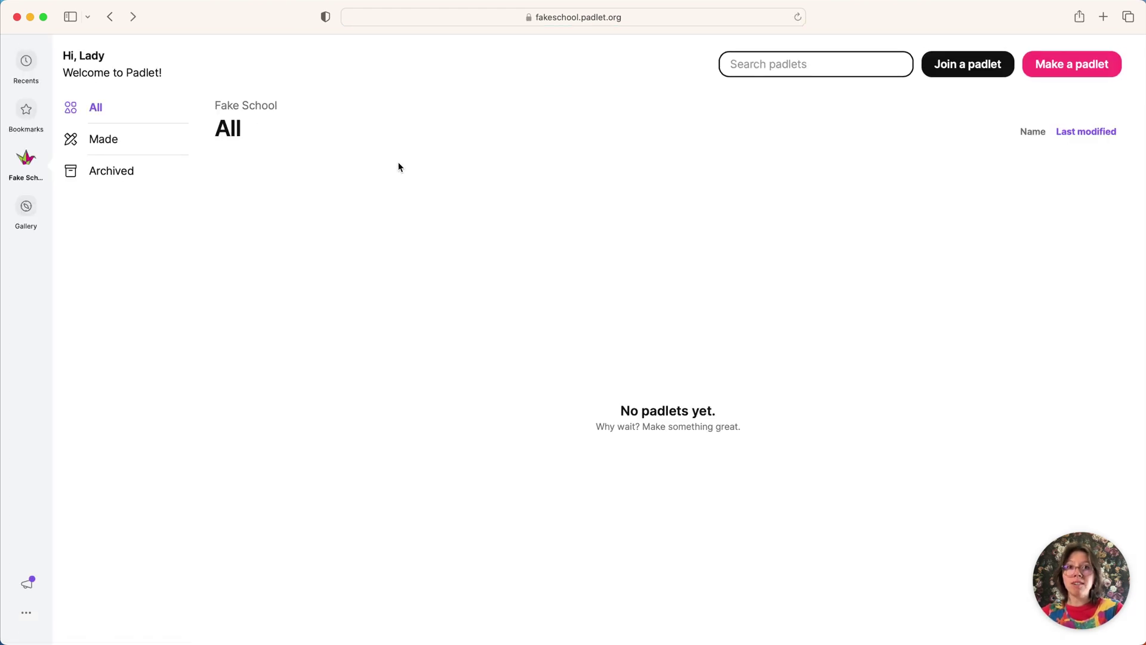